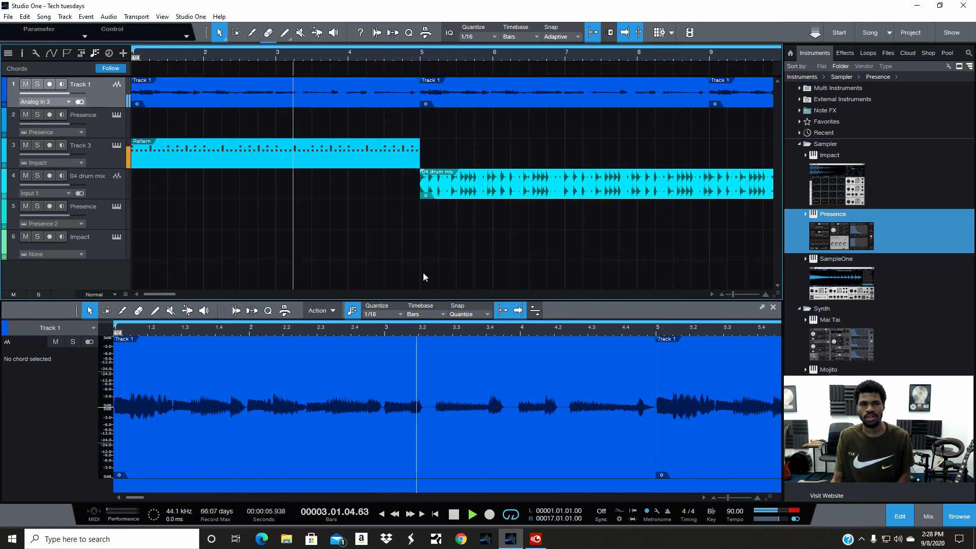
# Show Track 3's drum pattern in the editor, and stop playback with the cursor returned to the song start.
pyautogui.click(108, 154)
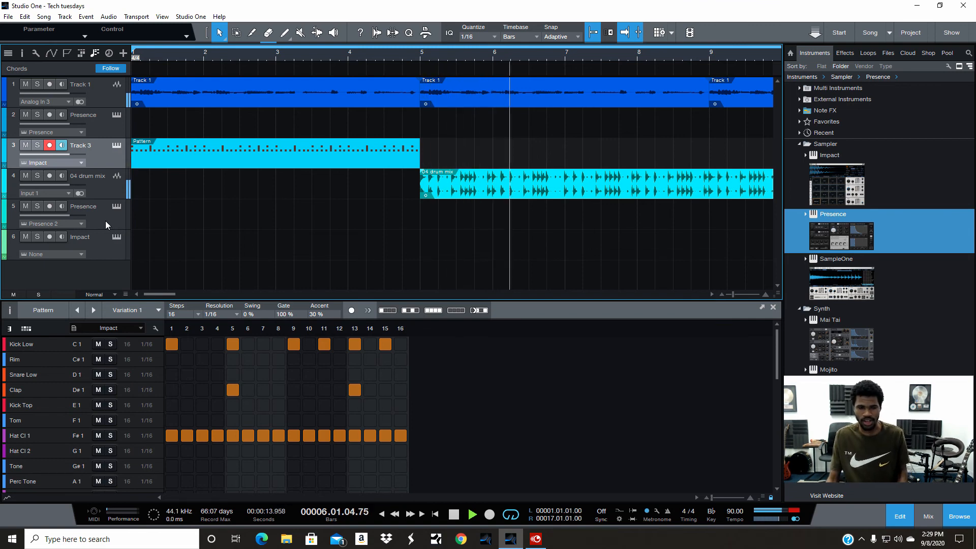
pyautogui.click(453, 515)
pyautogui.click(453, 515)
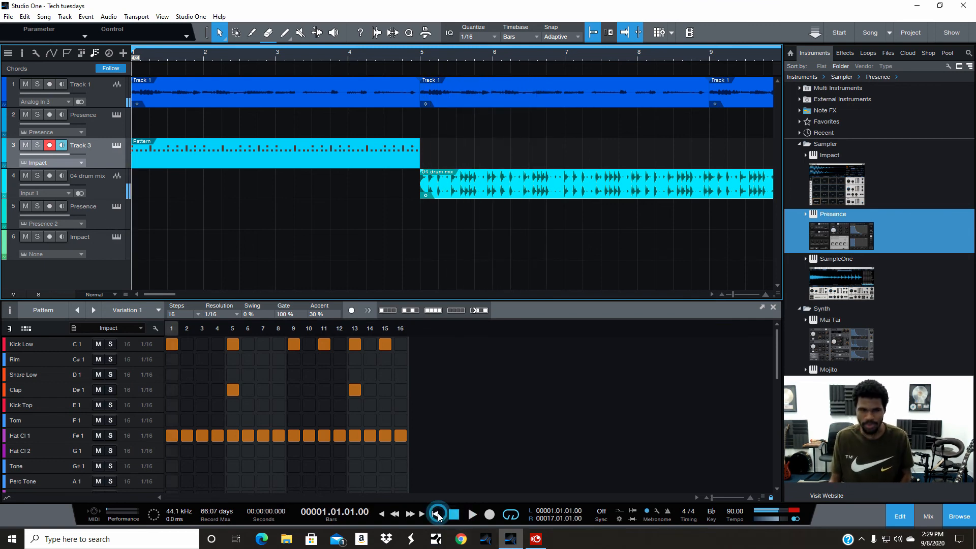
# Open the Presence instrument of track 5, look through its keyboard presets while keeping Rhodes Ballad, and close it.
pyautogui.click(113, 220)
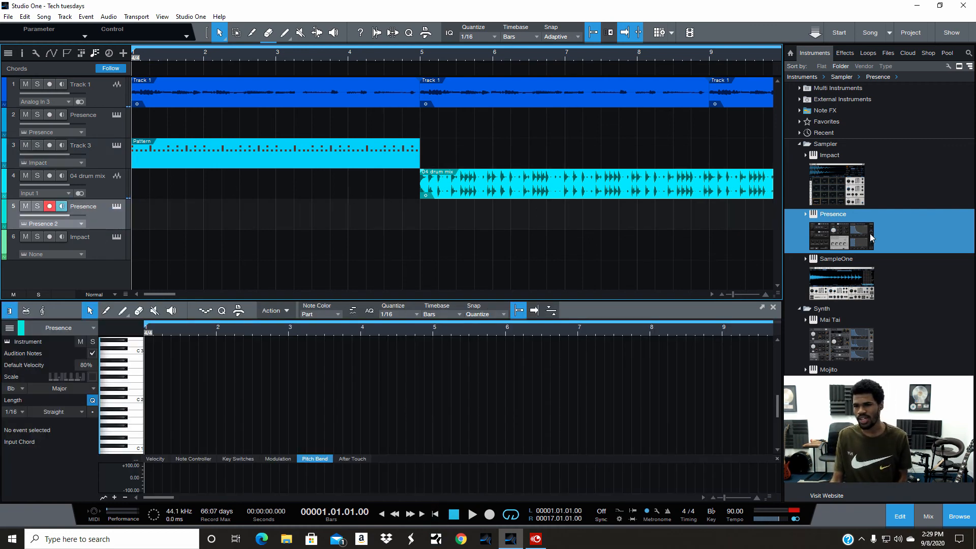
pyautogui.moveTo(853, 237); pyautogui.dragTo(797, 248)
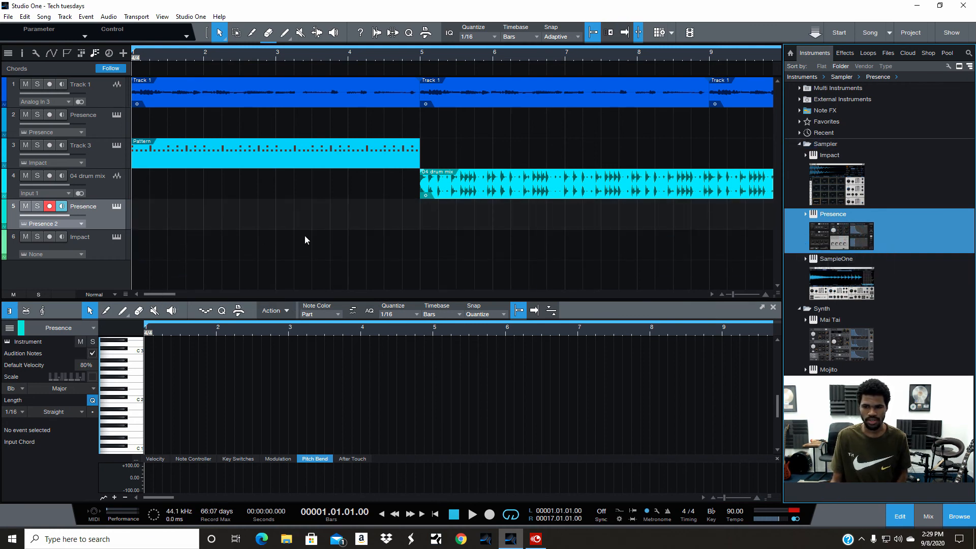
pyautogui.click(117, 207)
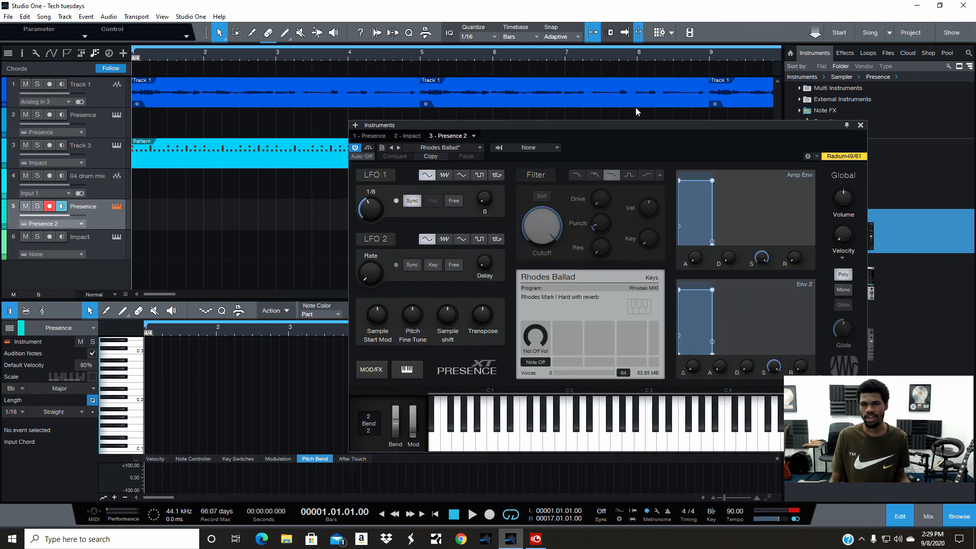
pyautogui.click(483, 147)
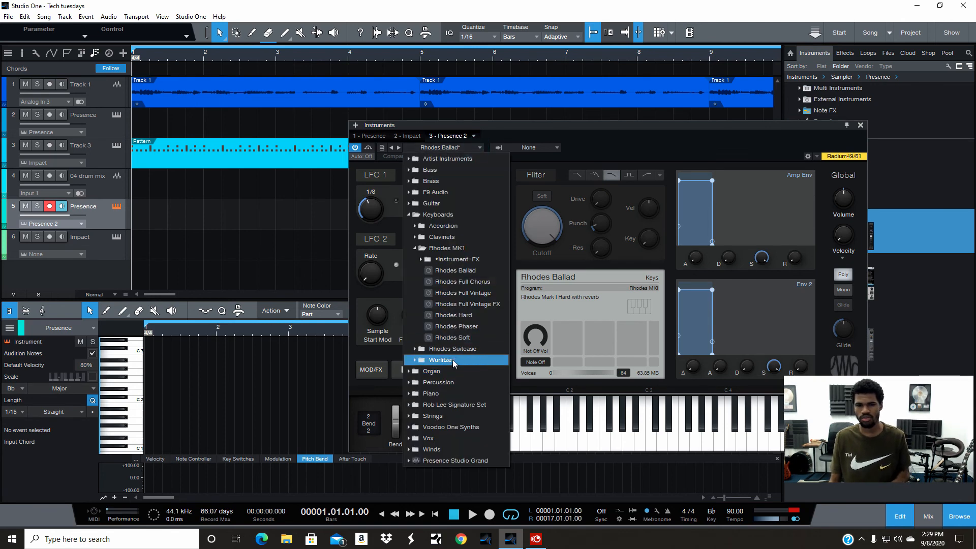
pyautogui.click(621, 148)
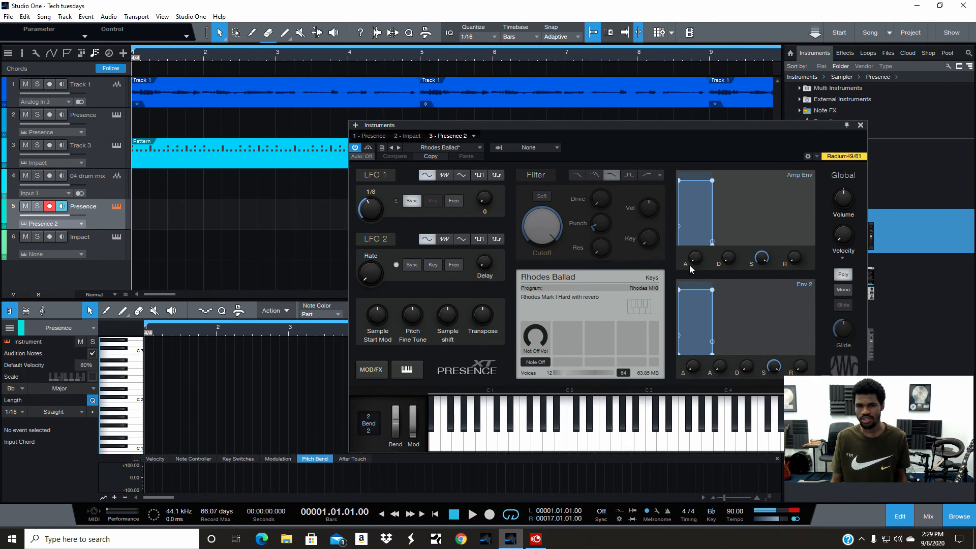
pyautogui.click(861, 126)
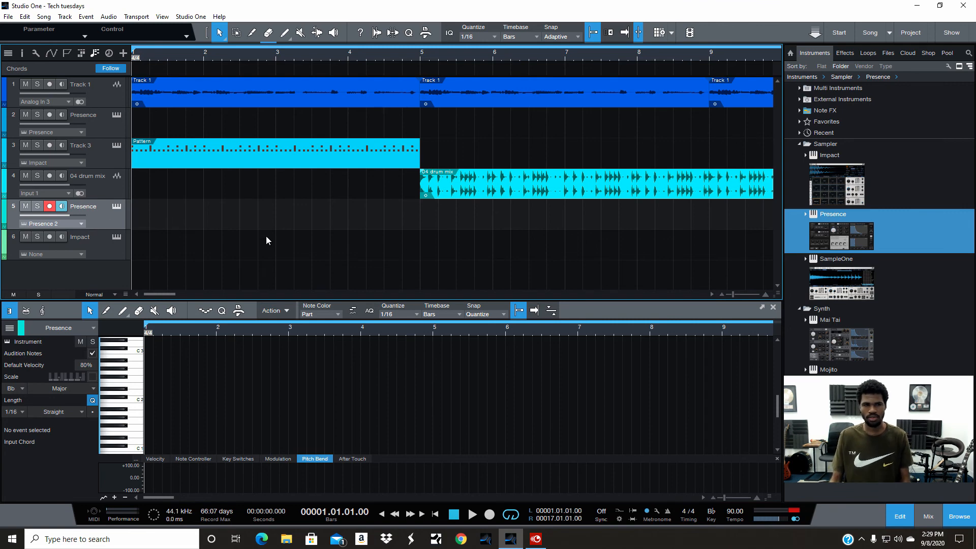
# Record a four-bar Presence part on track 5, trim its end to bar 5, and return to the song start.
pyautogui.click(137, 105)
pyautogui.click(98, 218)
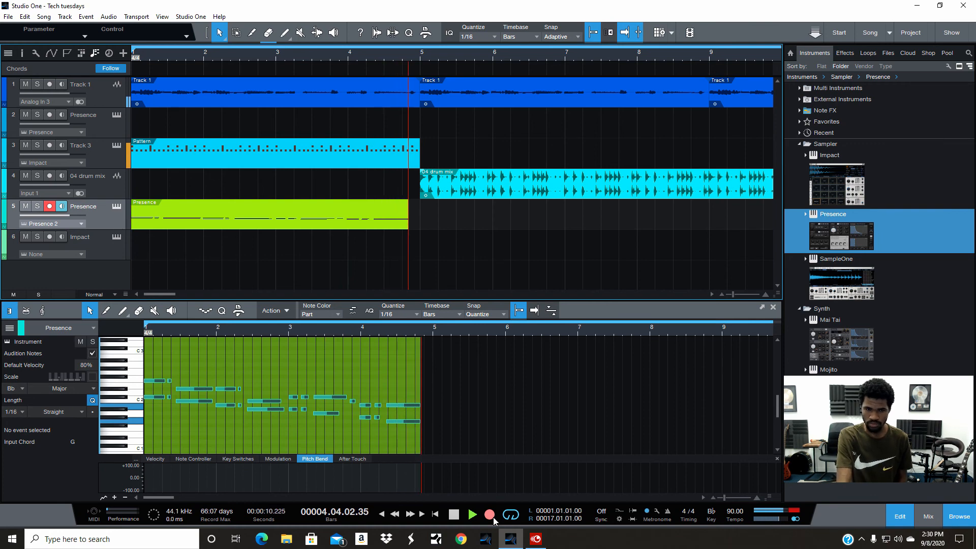
pyautogui.press('space')
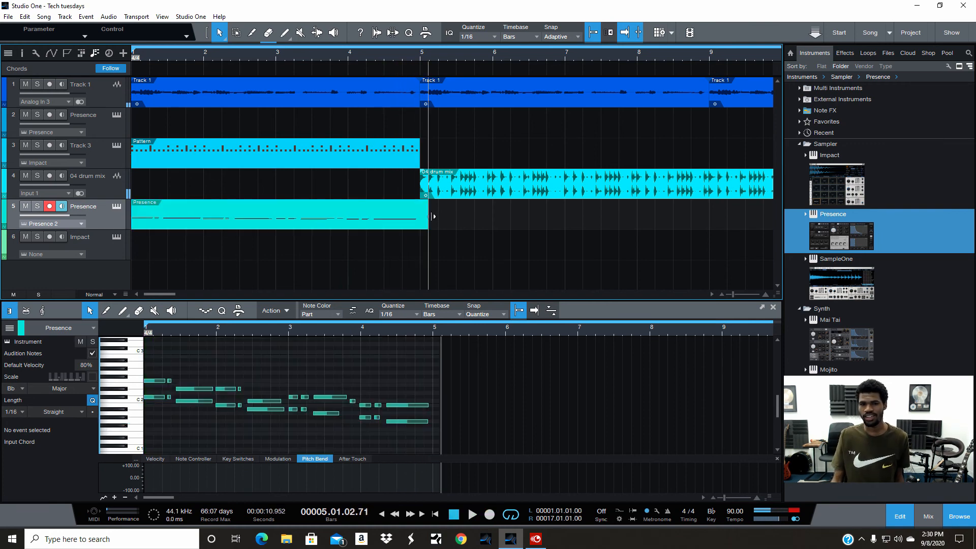
pyautogui.moveTo(428, 219); pyautogui.dragTo(421, 219)
pyautogui.click(435, 514)
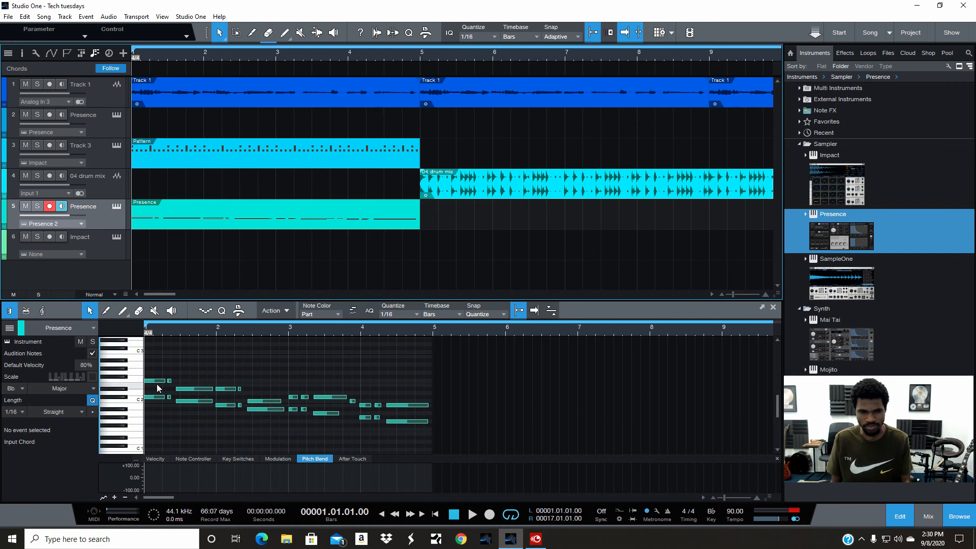
# Compare the recorded Presence notes on track 5 with Track 1's audio waveform in the editor.
pyautogui.click(155, 396)
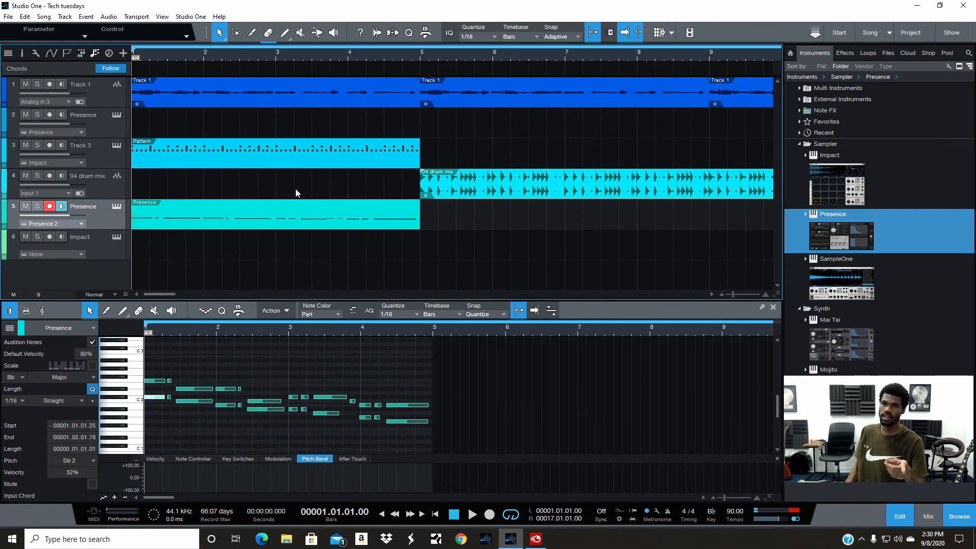
pyautogui.click(294, 90)
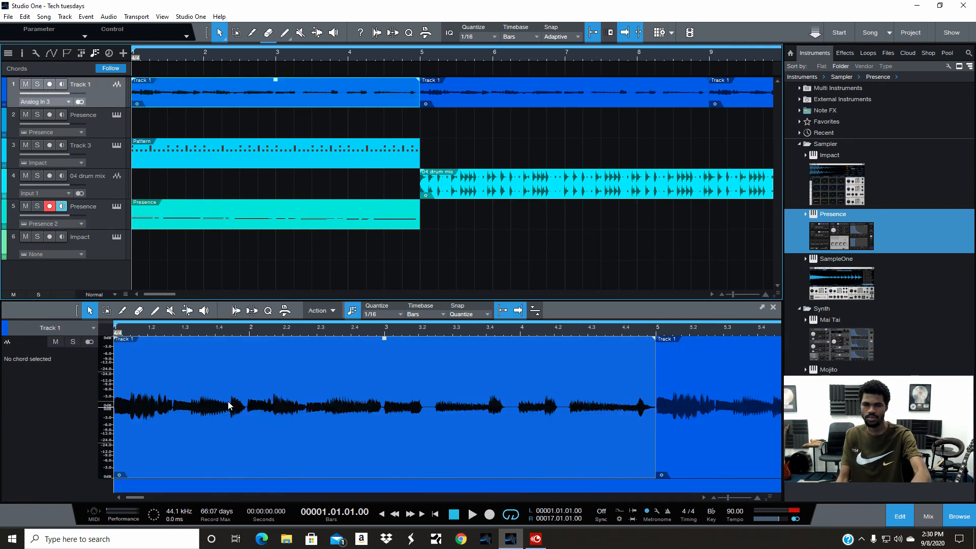
pyautogui.click(327, 270)
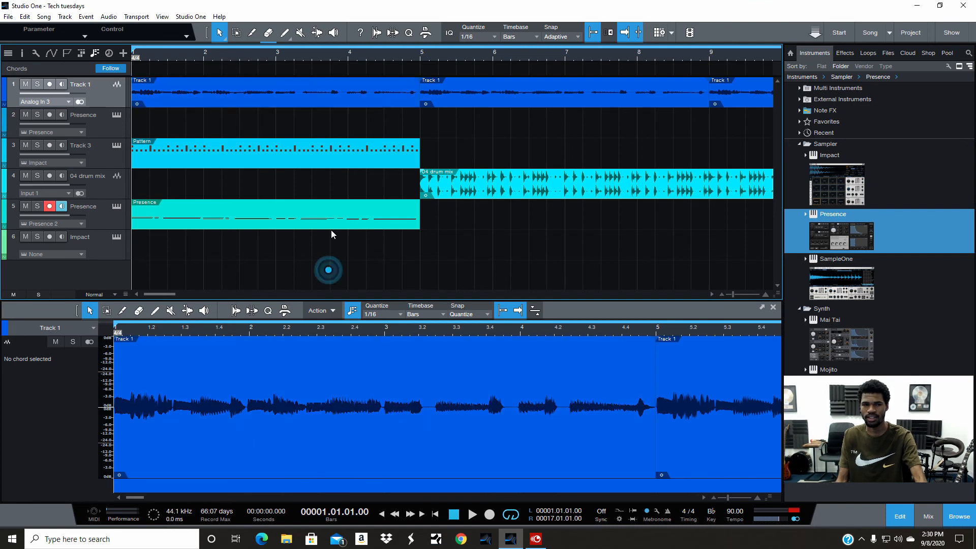
pyautogui.click(337, 212)
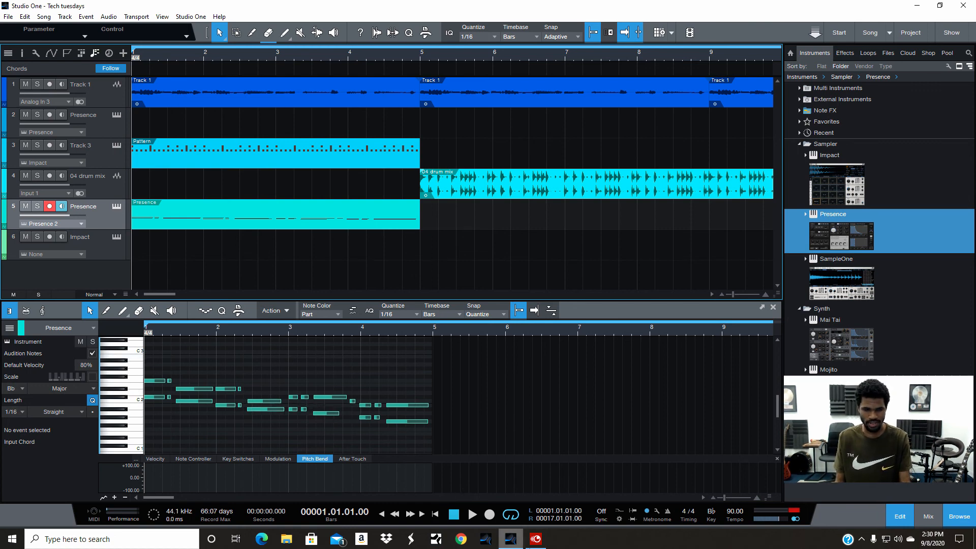
# Solo track 5 and listen to its recorded Presence part up to the end of bar 2.
pyautogui.click(37, 206)
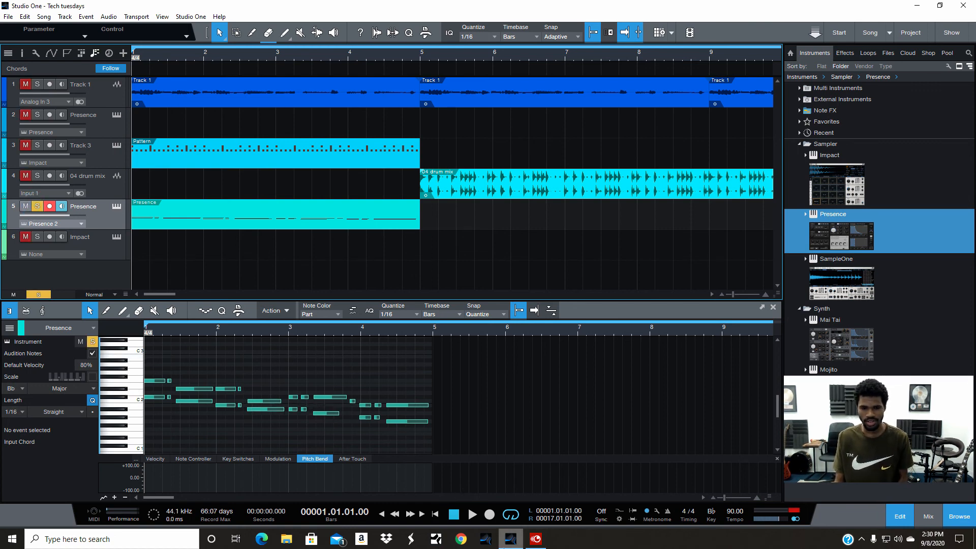
pyautogui.press('space')
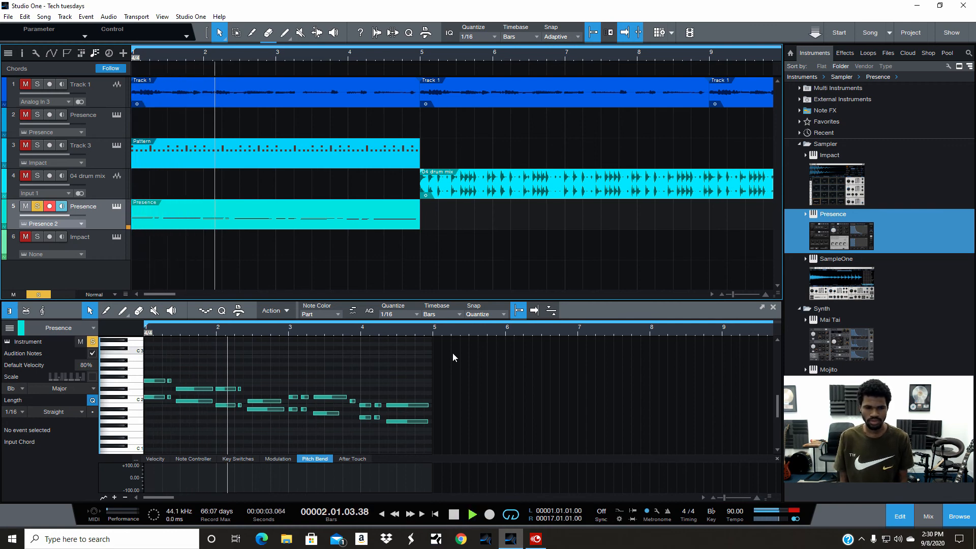
pyautogui.press('space')
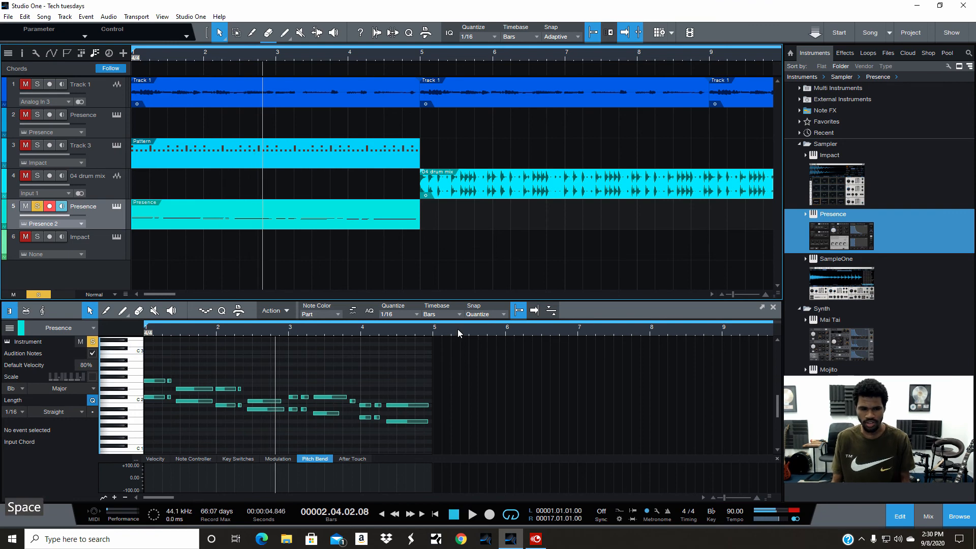
# Raise the long C 2 note in the second half of bar 2 to Db 2, and play the part from the song start.
pyautogui.click(267, 400)
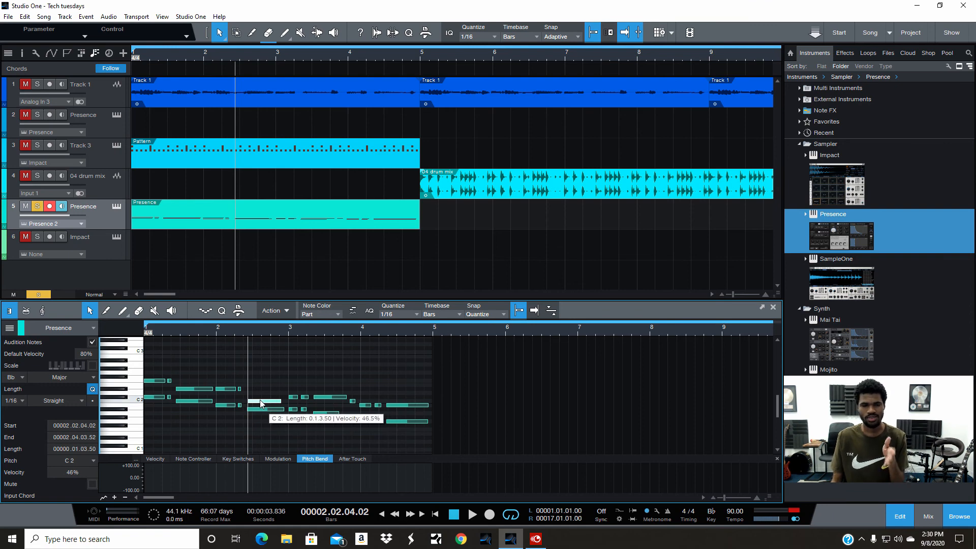
pyautogui.moveTo(260, 404); pyautogui.dragTo(260, 400)
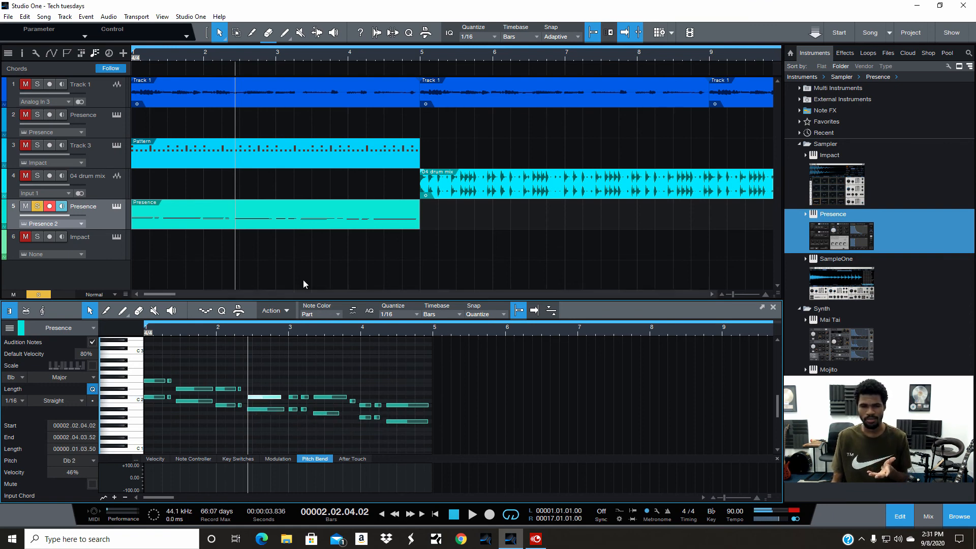
pyautogui.click(208, 328)
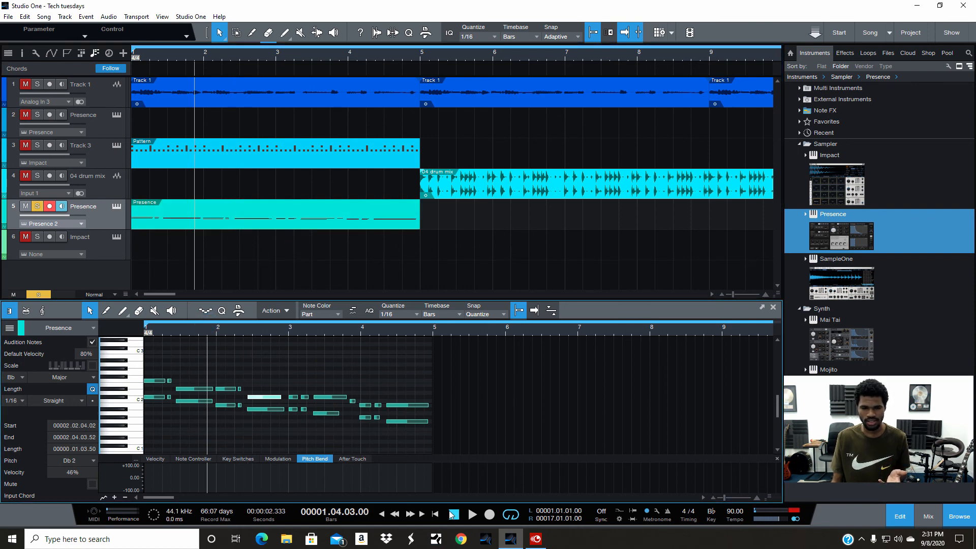
pyautogui.click(435, 514)
pyautogui.click(472, 514)
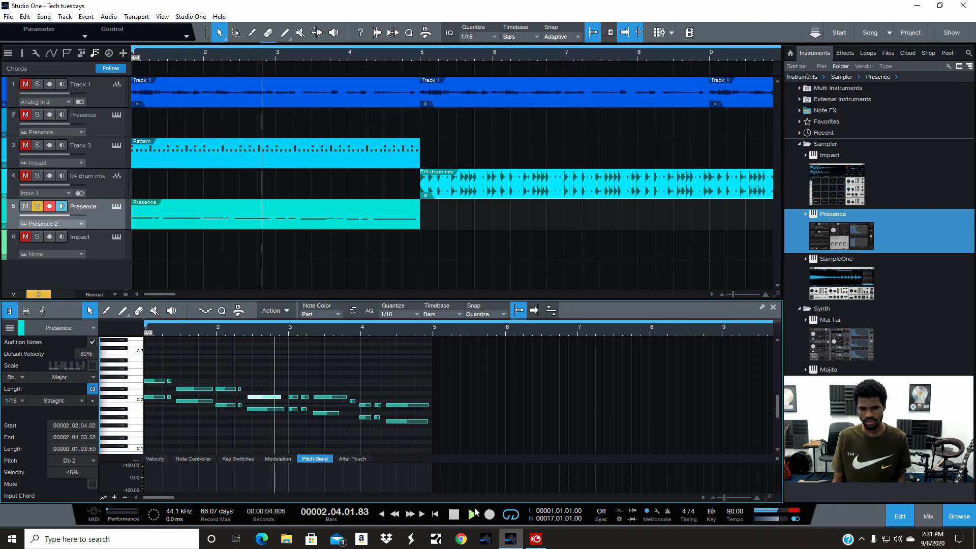
pyautogui.click(454, 513)
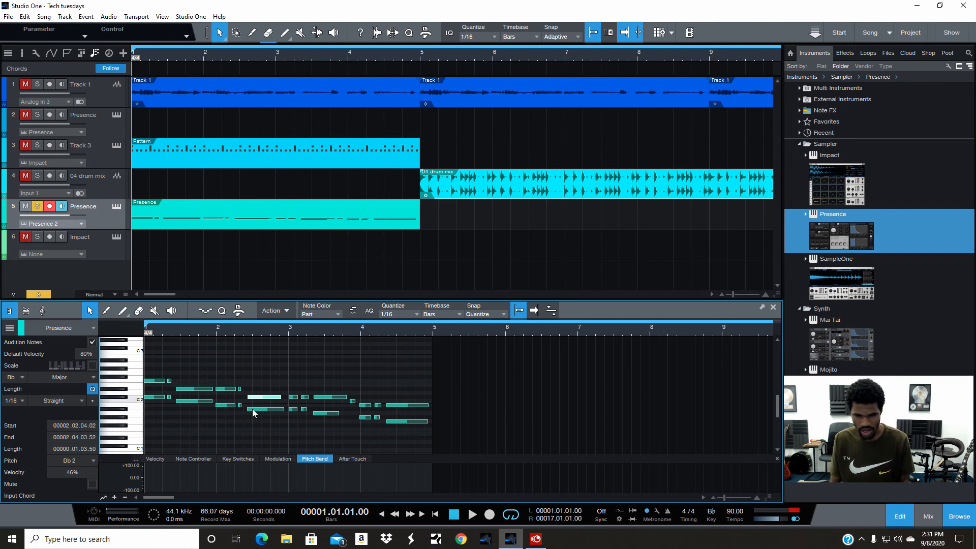
# Try adding a short Gb 2 note in bar 2 of the Presence part, and delete it.
pyautogui.click(255, 376)
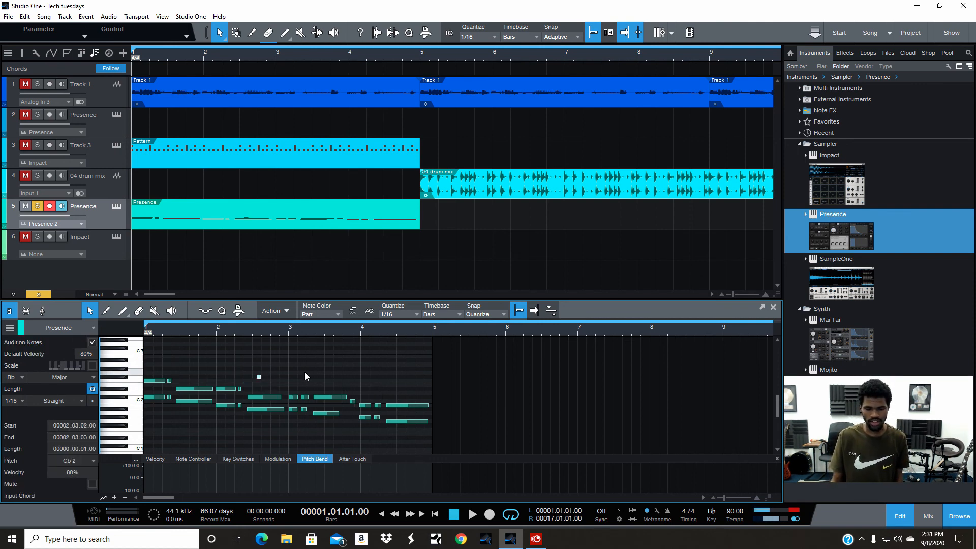
pyautogui.press('Delete')
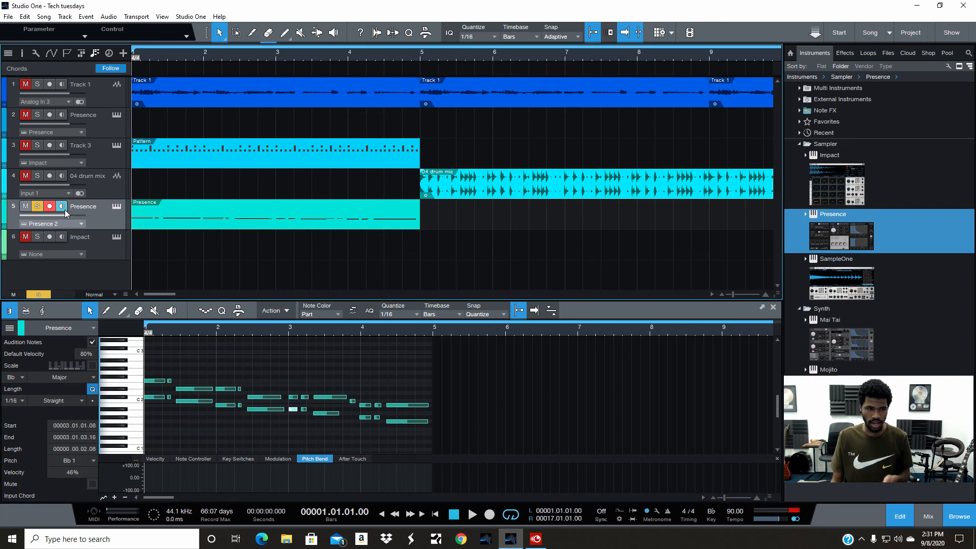
# Turn off solo on track 5 and insert an empty instrument part at the start of the track 6 Impact lane.
pyautogui.click(38, 206)
pyautogui.click(99, 245)
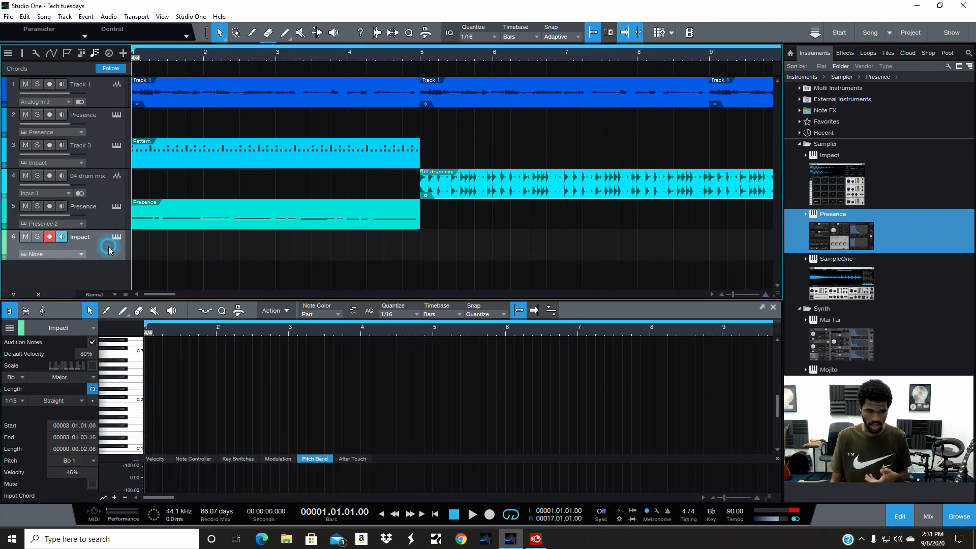
pyautogui.rightClick(137, 246)
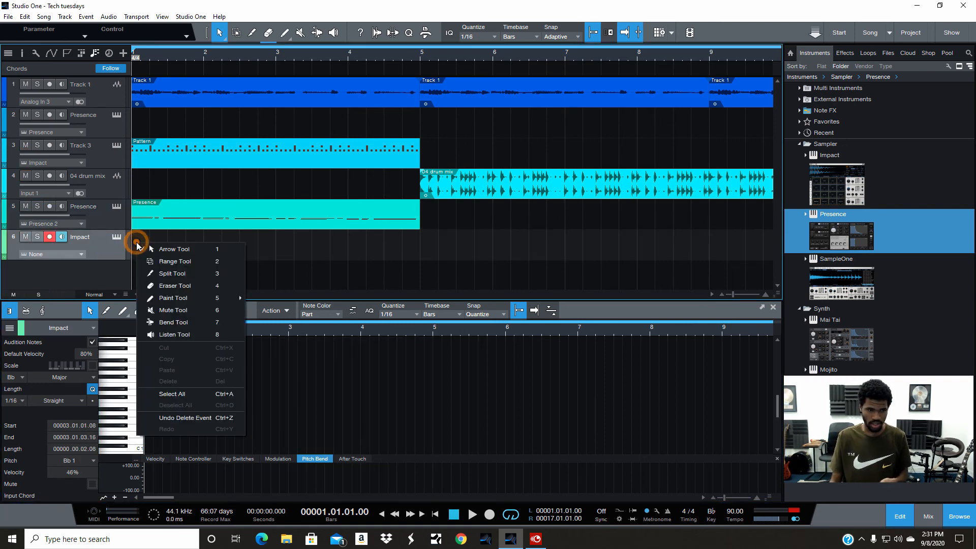
pyautogui.click(111, 247)
pyautogui.click(86, 16)
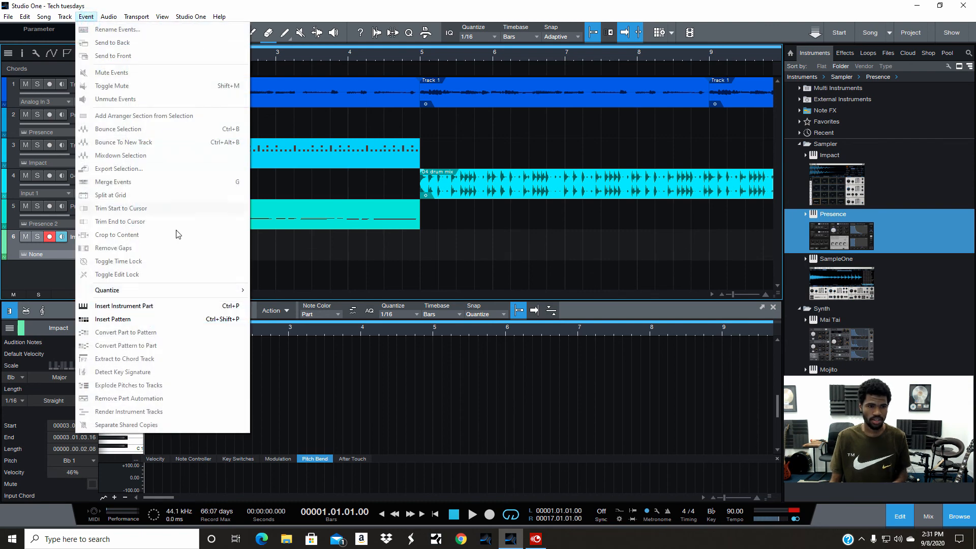
pyautogui.click(136, 311)
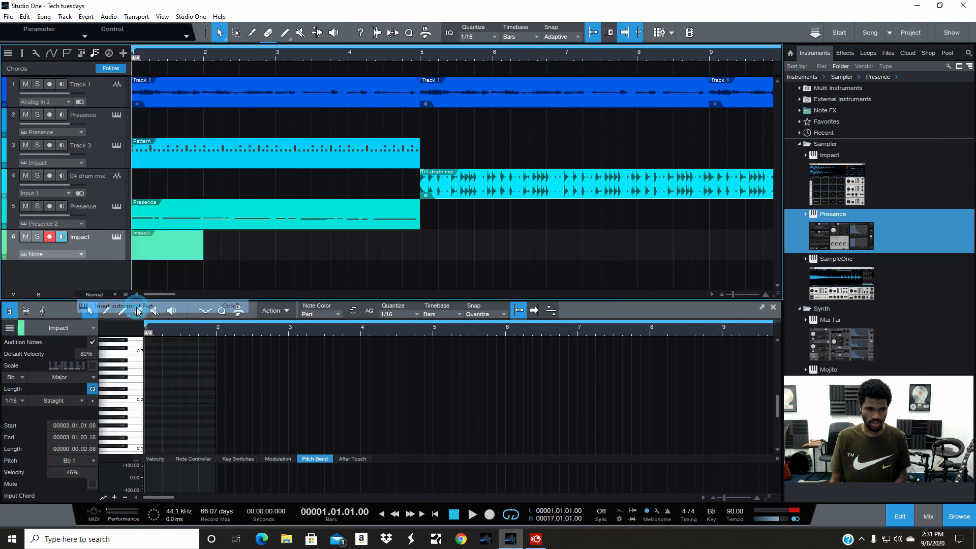
# Try placing three short notes in bar 1 of the new Impact part, and delete them all.
pyautogui.doubleClick(149, 379)
pyautogui.doubleClick(163, 377)
pyautogui.doubleClick(185, 397)
pyautogui.click(298, 420)
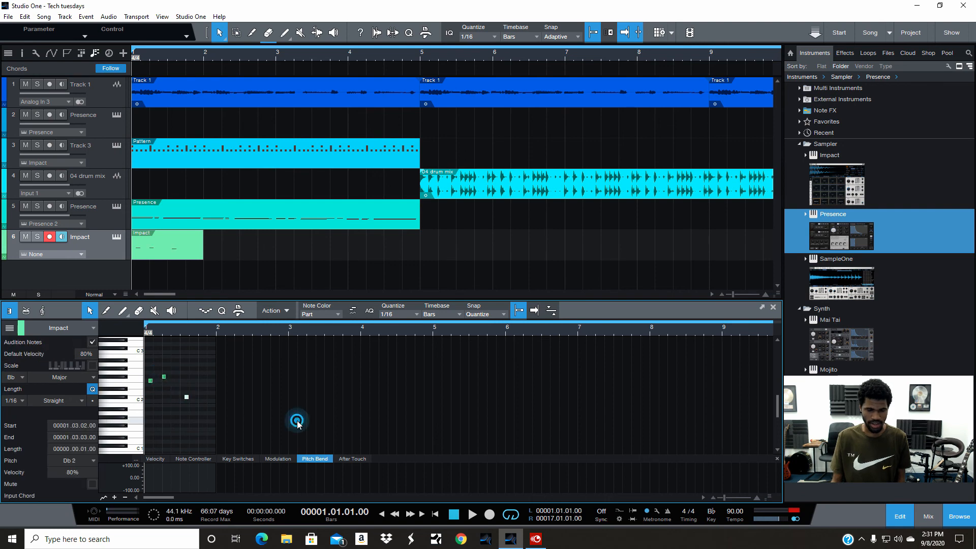
pyautogui.moveTo(233, 418); pyautogui.dragTo(151, 370)
pyautogui.press('Delete')
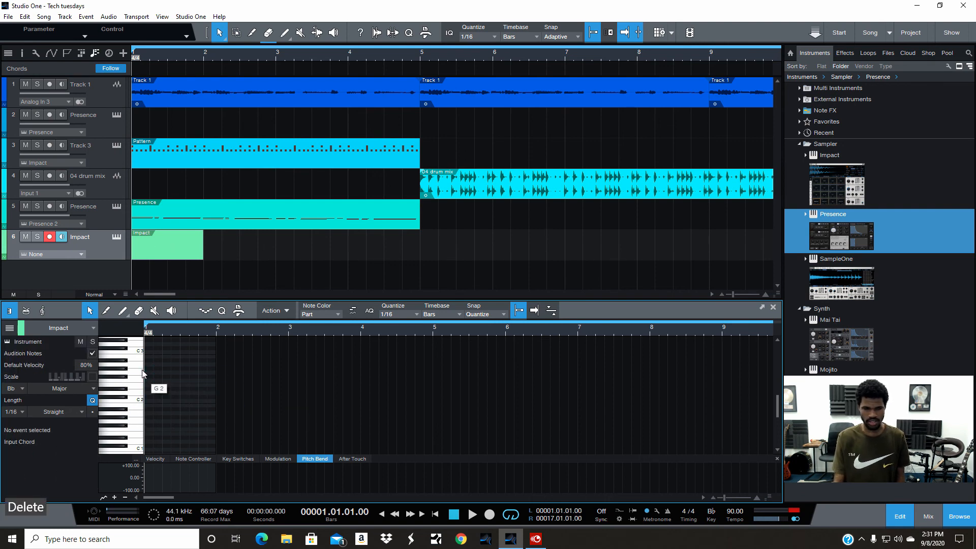
# Bring the track 5 Presence part back into the note editor to review its notes.
pyautogui.click(105, 214)
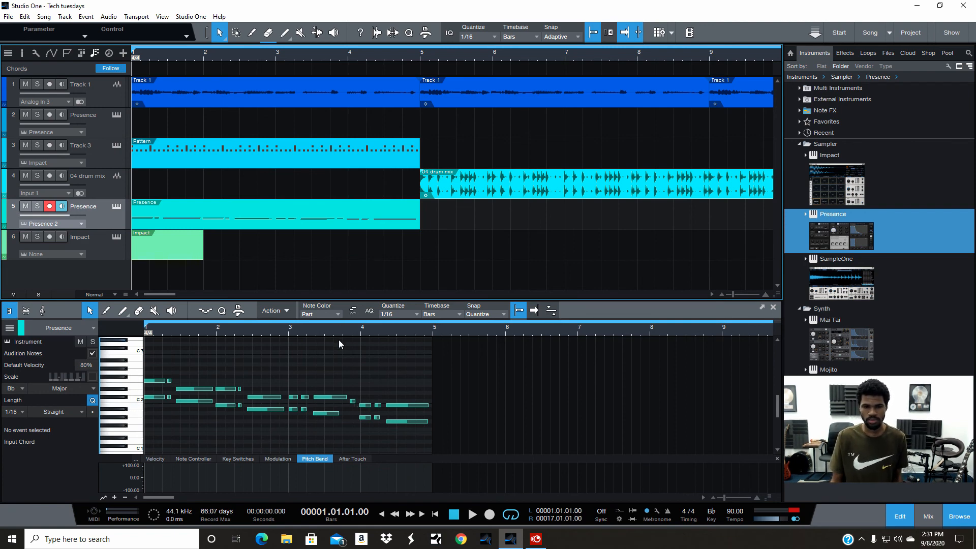
pyautogui.click(326, 307)
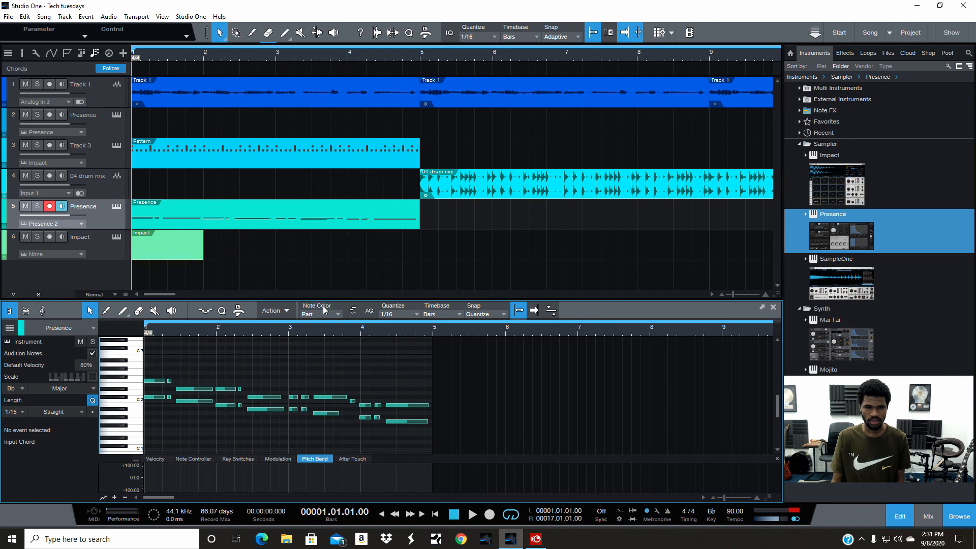
pyautogui.click(339, 312)
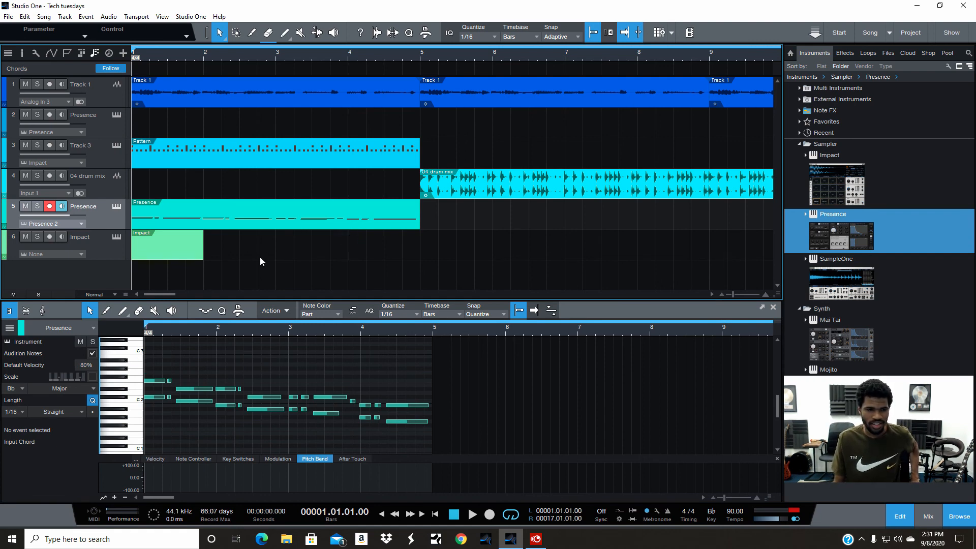
pyautogui.click(190, 249)
pyautogui.click(197, 225)
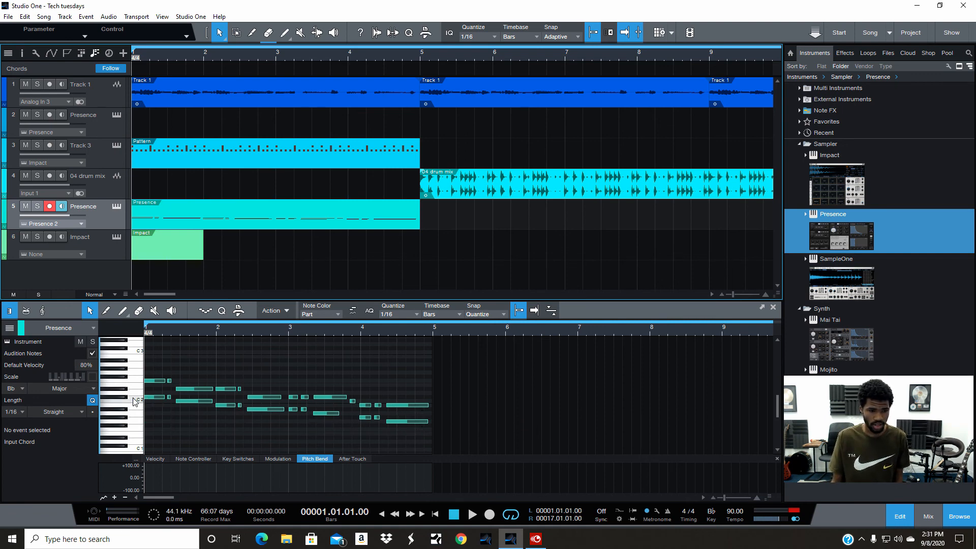
pyautogui.click(417, 315)
pyautogui.click(417, 312)
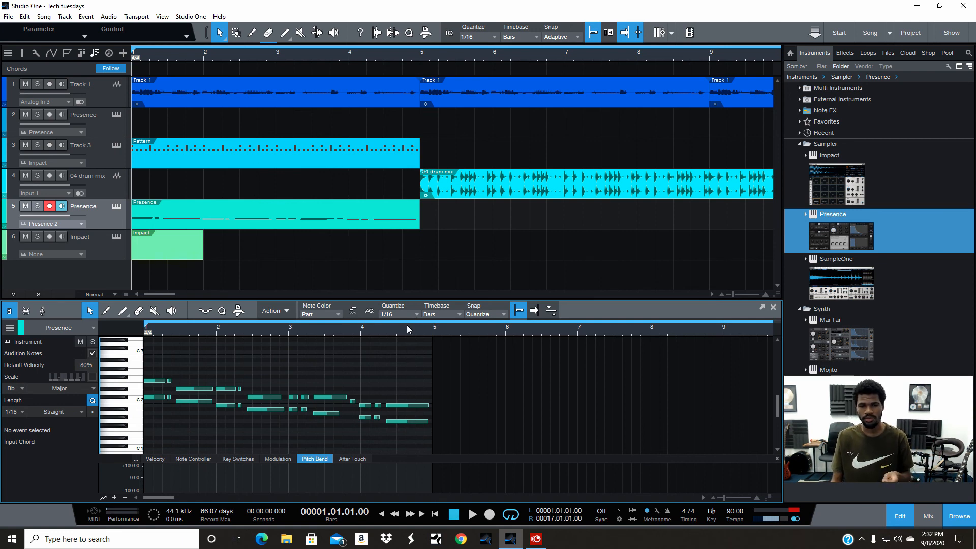
pyautogui.rightClick(423, 315)
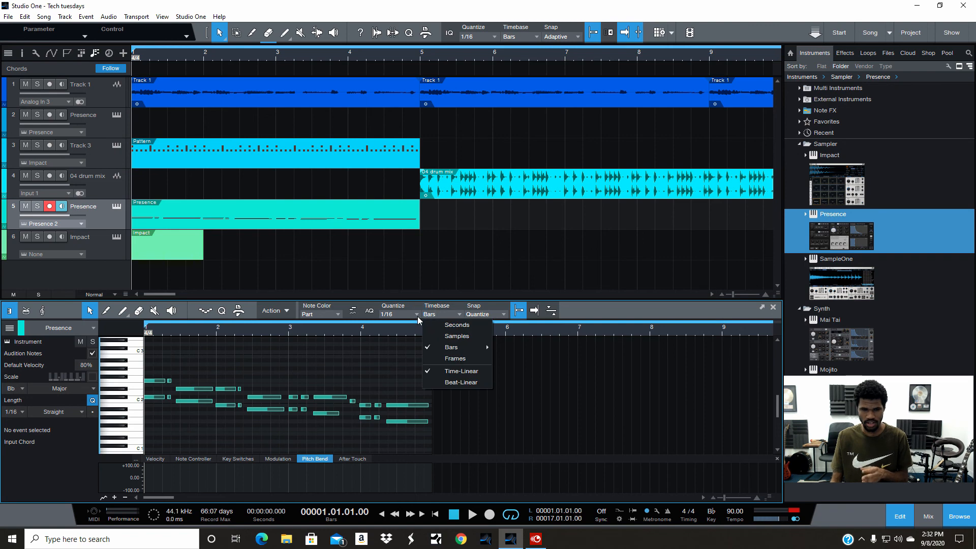
pyautogui.click(417, 317)
# Try nudging the Db 2 note in bar 2 of the Presence part at 1/16 quantize and again at 1/32.
pyautogui.click(274, 354)
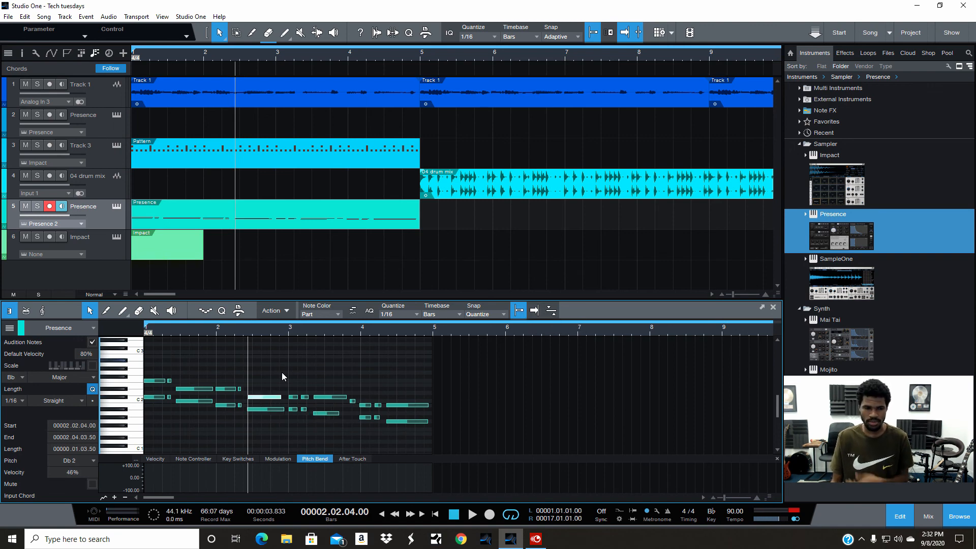
pyautogui.moveTo(255, 398)
pyautogui.mouseDown()
pyautogui.moveTo(271, 402)
pyautogui.moveTo(250, 401)
pyautogui.mouseUp()
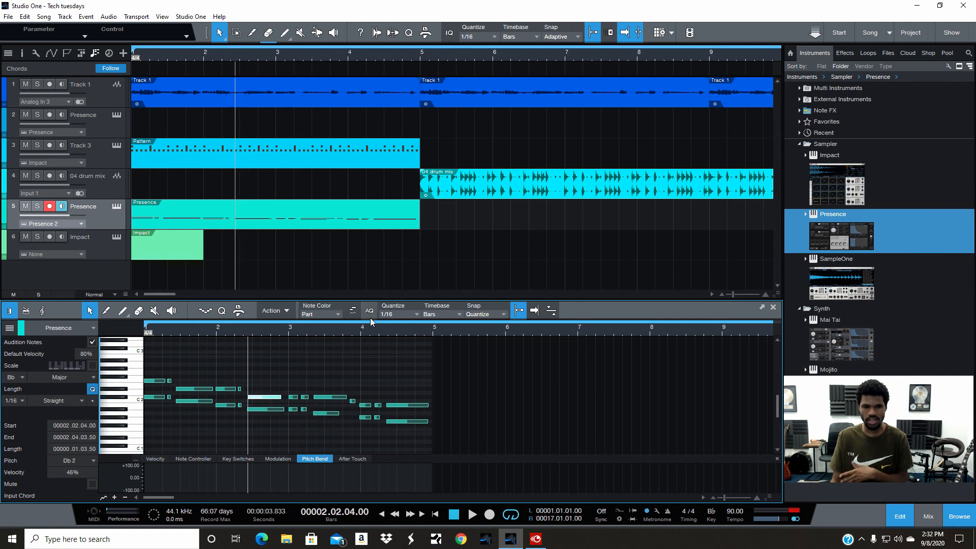
pyautogui.click(416, 315)
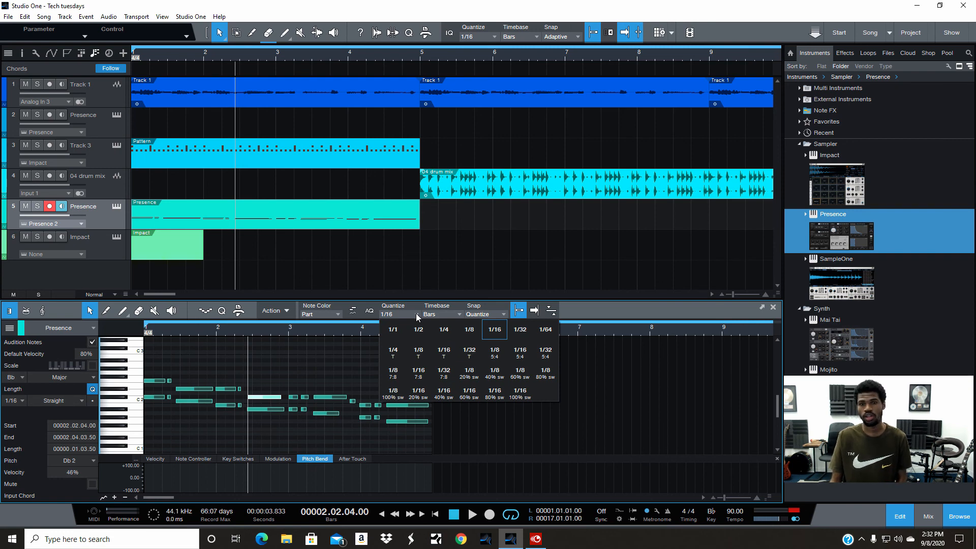
pyautogui.click(521, 331)
pyautogui.click(255, 401)
pyautogui.moveTo(254, 397); pyautogui.dragTo(252, 398)
# Shift the bar 2 Db 2 note to start at 00002.02.03.75 using 1/64 quantize, and restore the quantize value to 1/16.
pyautogui.click(399, 314)
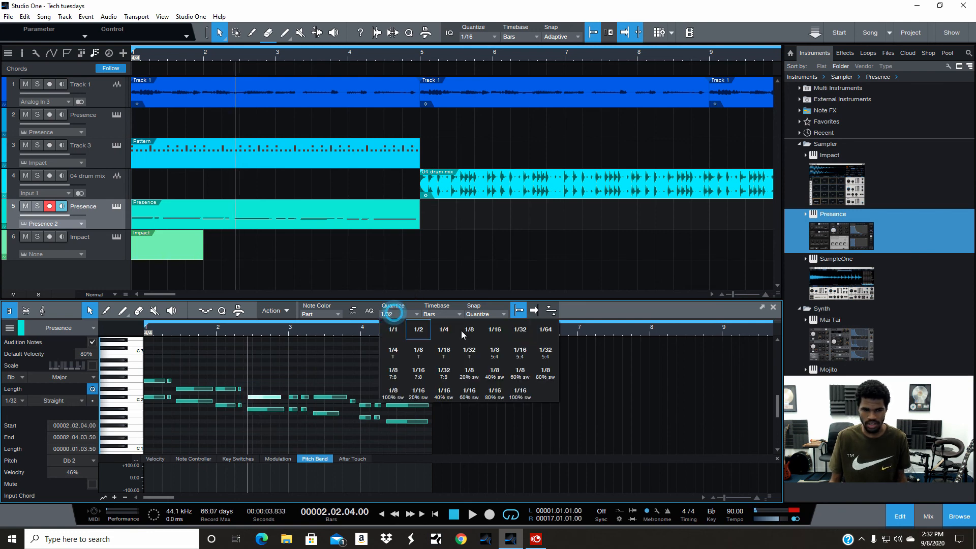
pyautogui.click(556, 328)
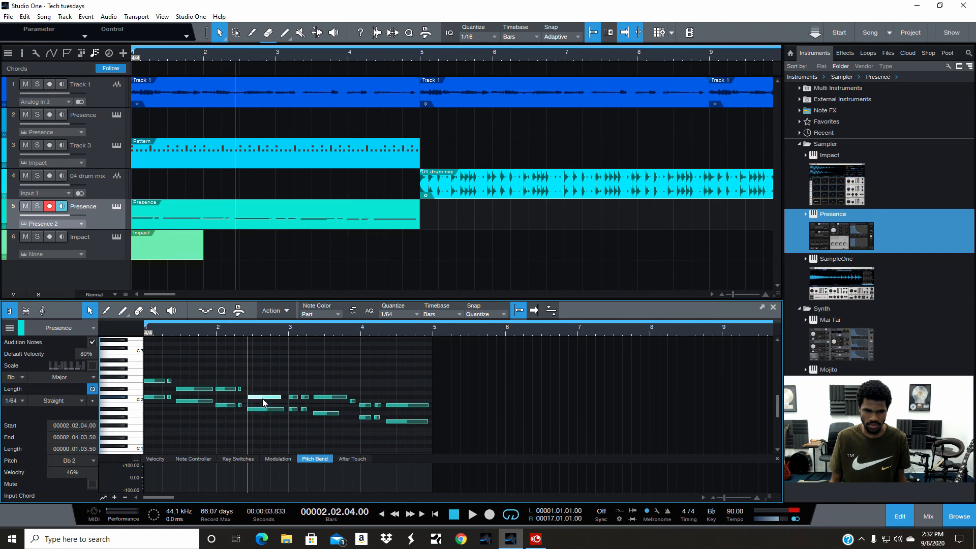
pyautogui.moveTo(264, 399); pyautogui.dragTo(260, 398)
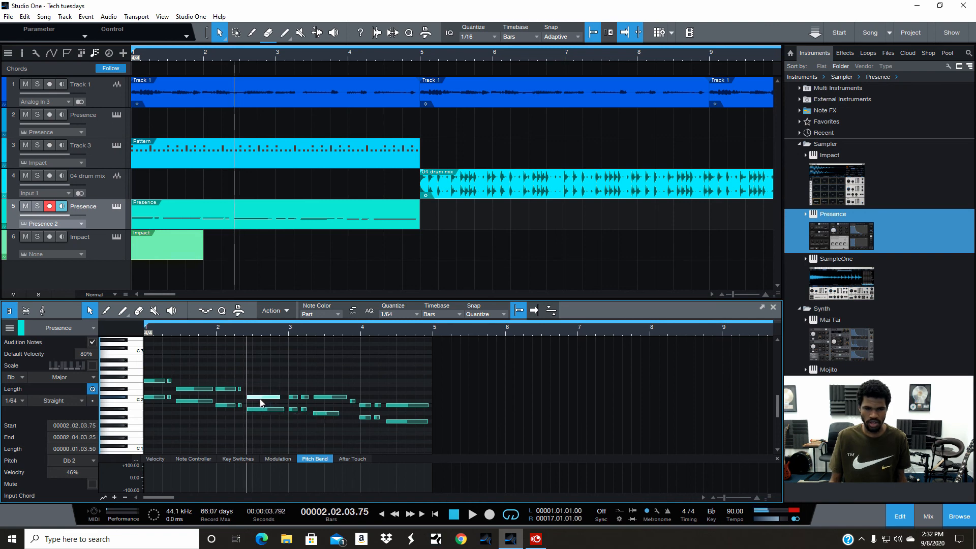
pyautogui.click(399, 313)
pyautogui.click(500, 335)
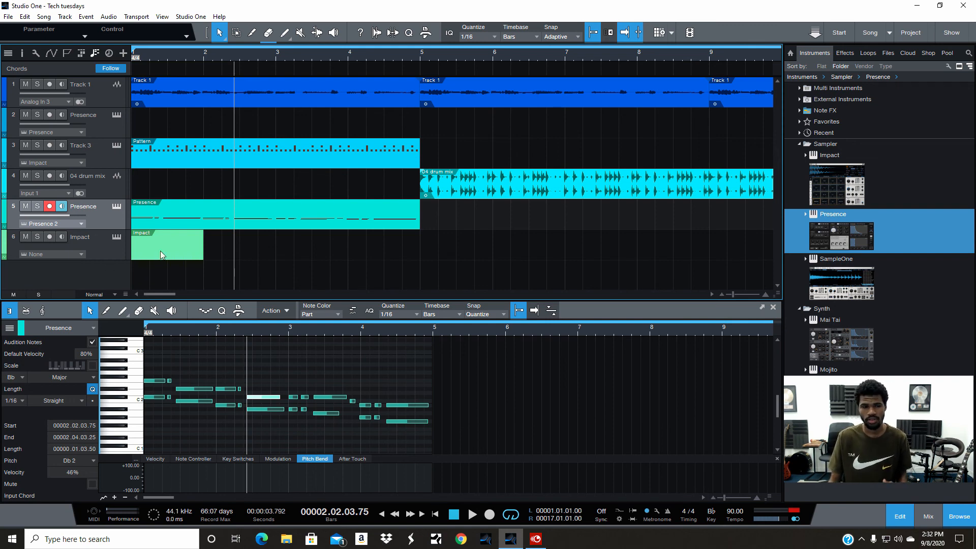
pyautogui.click(489, 404)
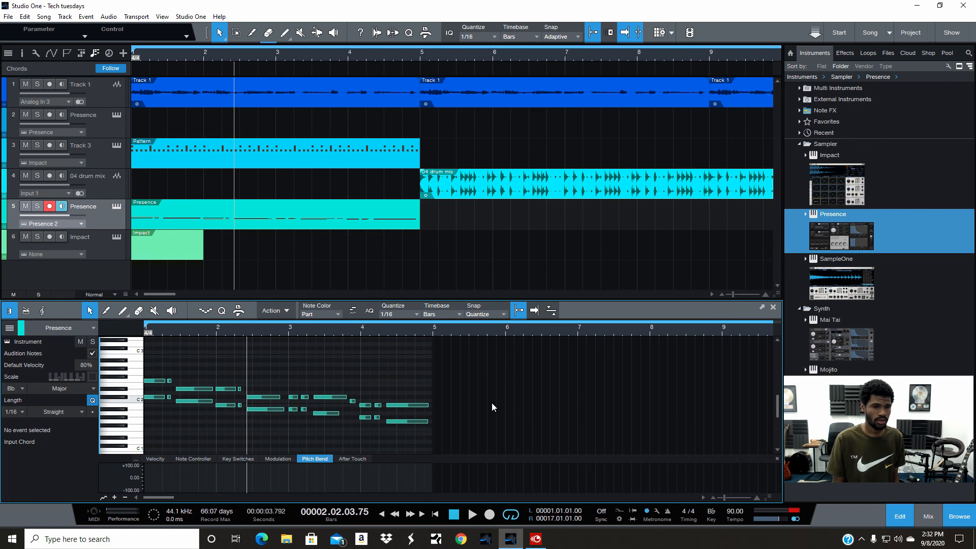
# Show the note editor's Quantize panel and review its grid, swing and range options alongside the Presence part's context commands.
pyautogui.click(223, 311)
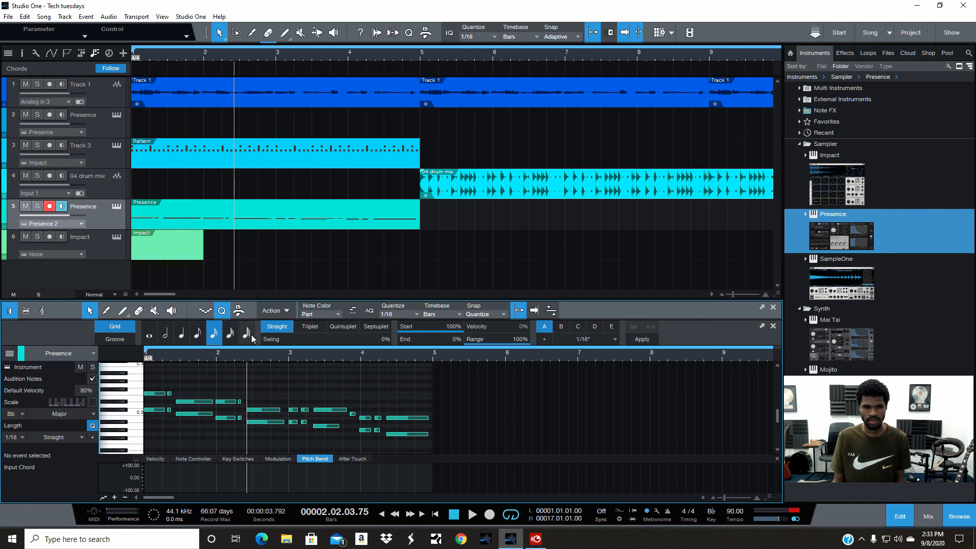
pyautogui.rightClick(182, 222)
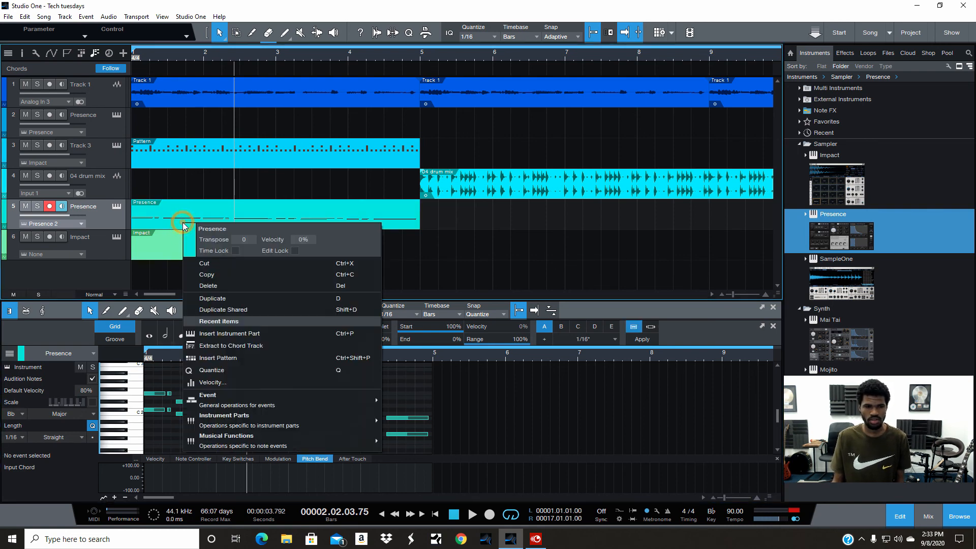
pyautogui.click(530, 249)
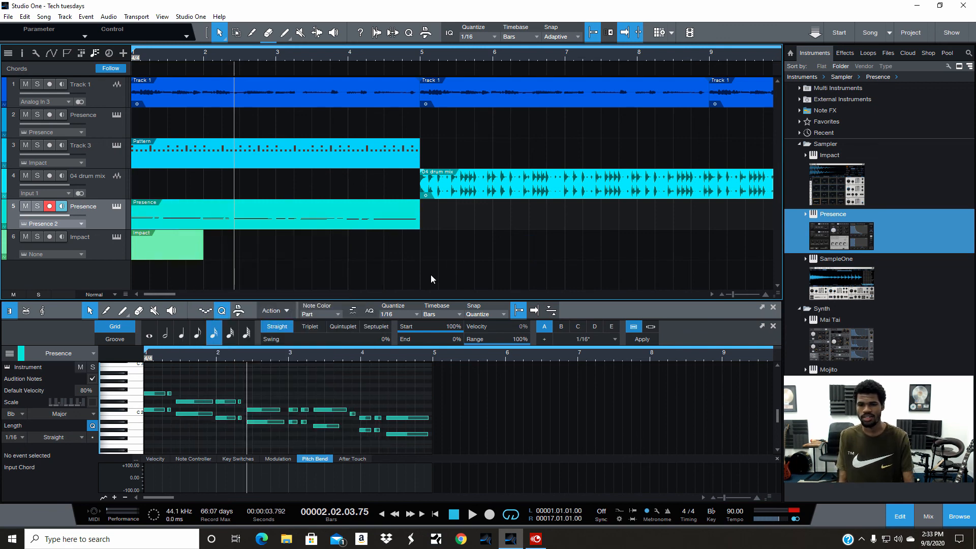
pyautogui.click(614, 340)
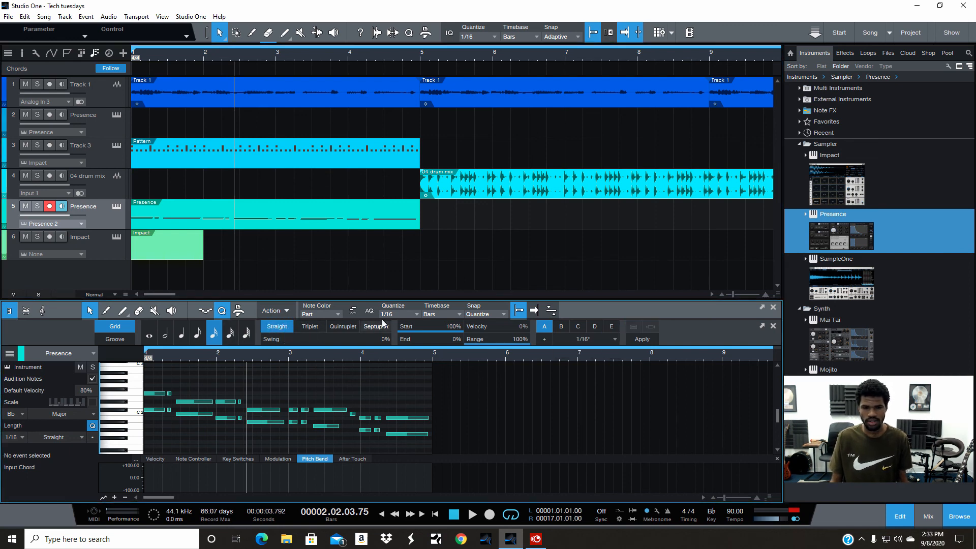
pyautogui.rightClick(276, 328)
pyautogui.click(708, 328)
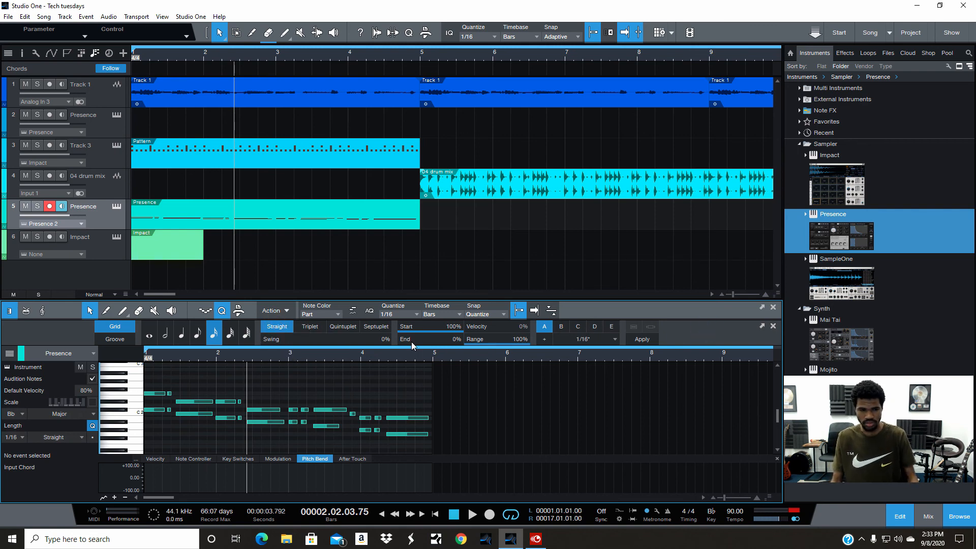
# Try the 1/64 grid value in the Quantize panel, return it to 1/16, and close the panel.
pyautogui.click(247, 335)
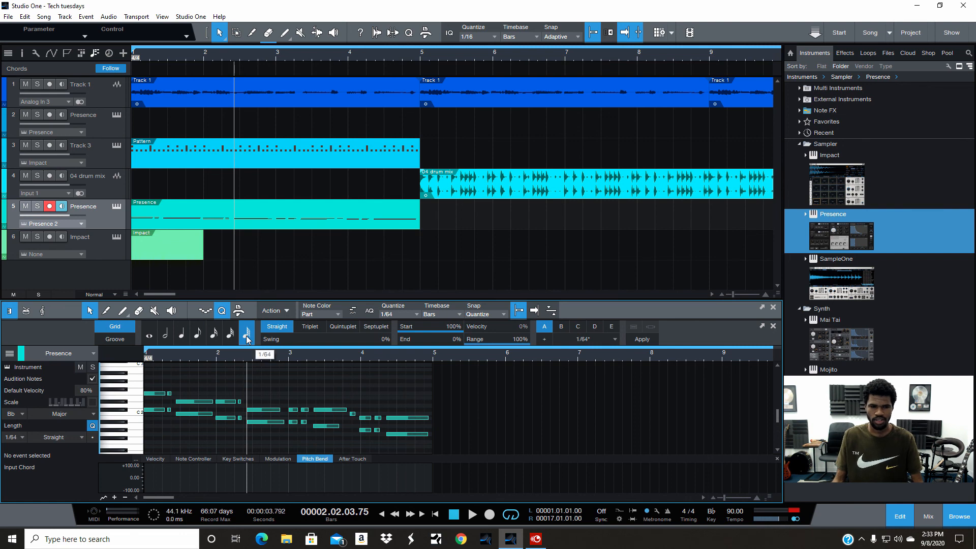
pyautogui.click(213, 334)
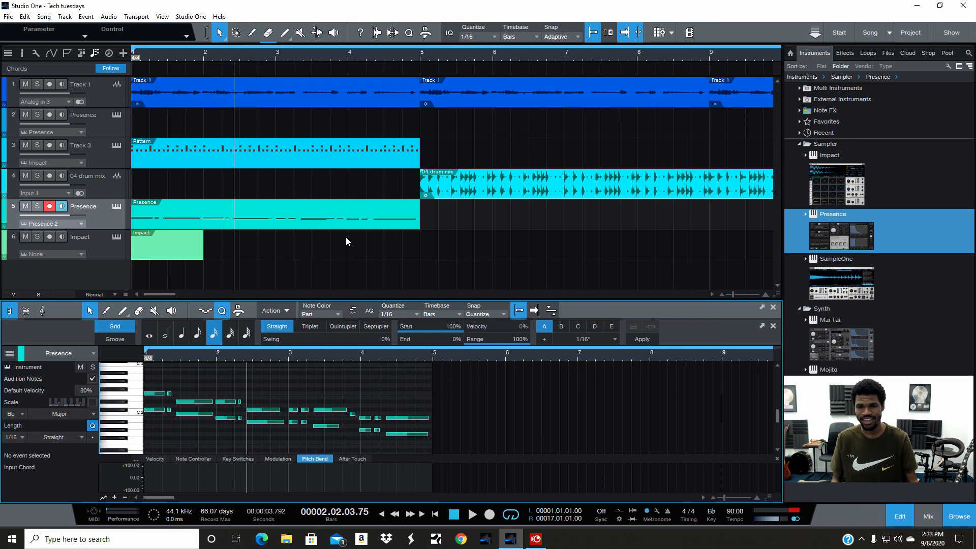
pyautogui.click(773, 326)
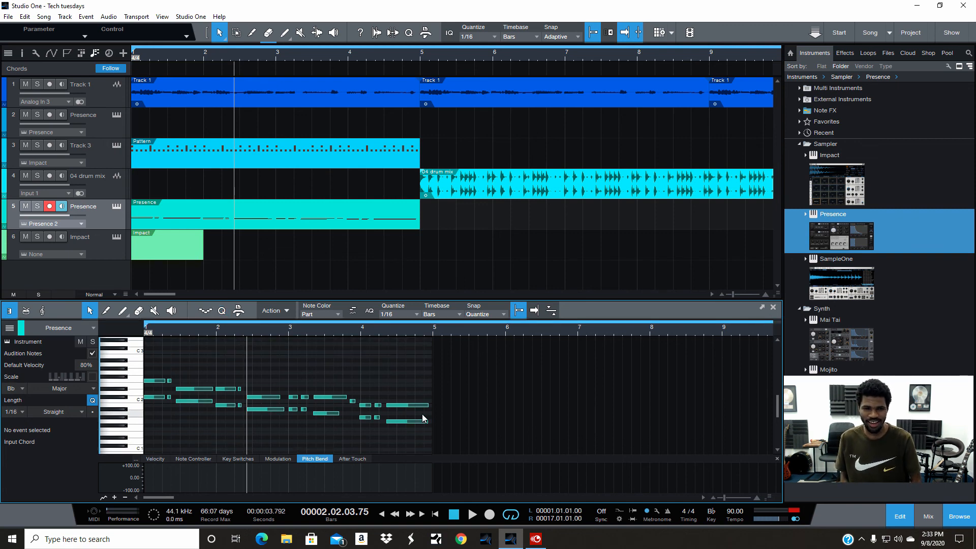
# Delete the empty Impact part on track 6.
pyautogui.click(181, 246)
pyautogui.press('Delete')
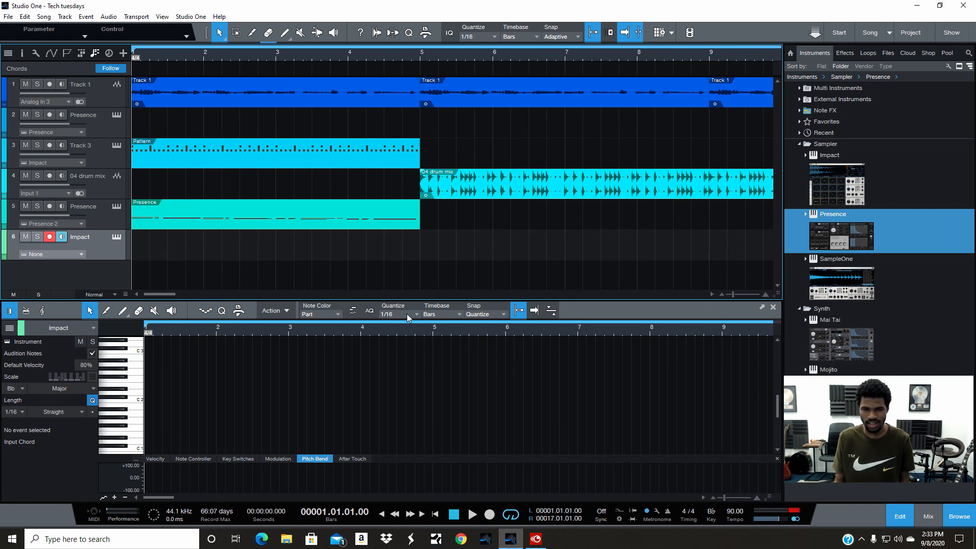
# Try the Seconds timebase in the note editor with the playhead at 10 seconds, return to the song start, and restore the Bars timebase.
pyautogui.click(450, 314)
pyautogui.click(531, 365)
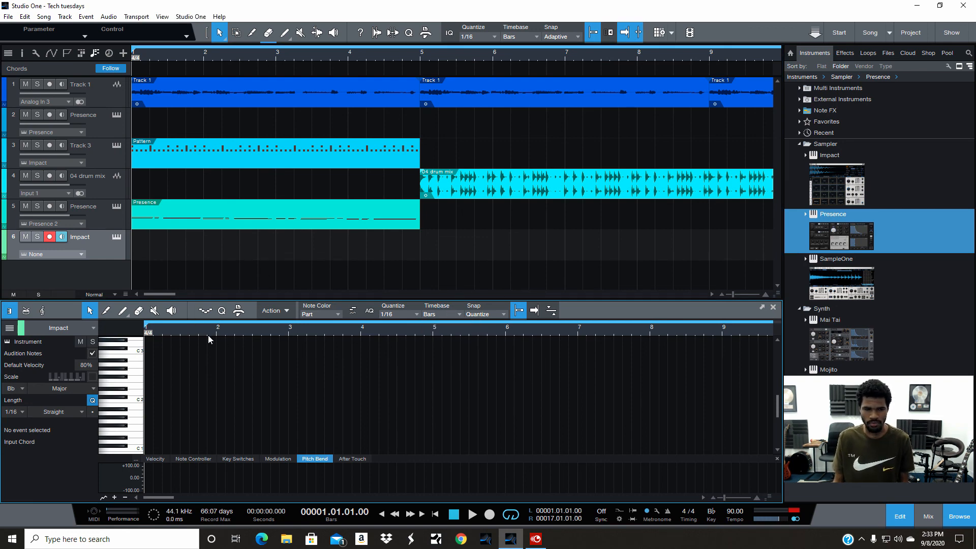
pyautogui.click(455, 319)
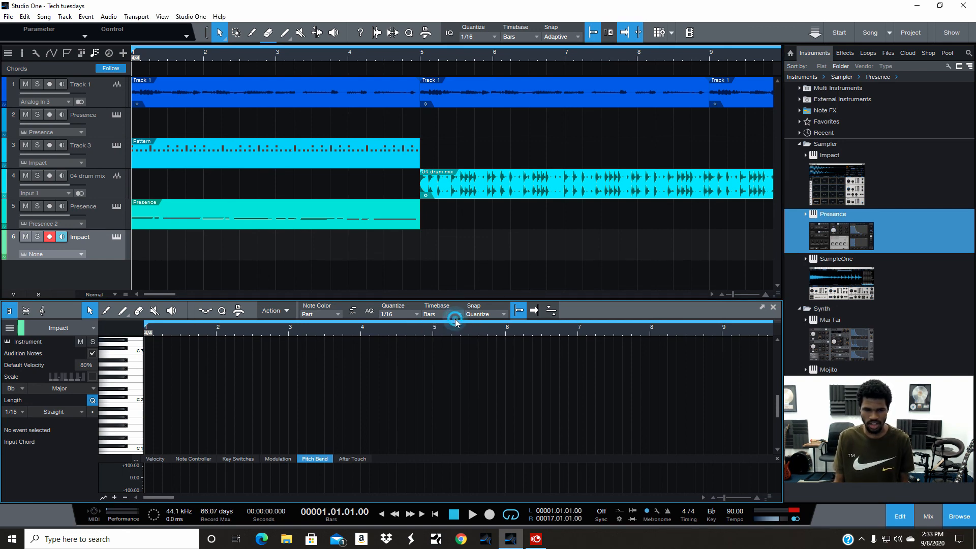
pyautogui.click(163, 331)
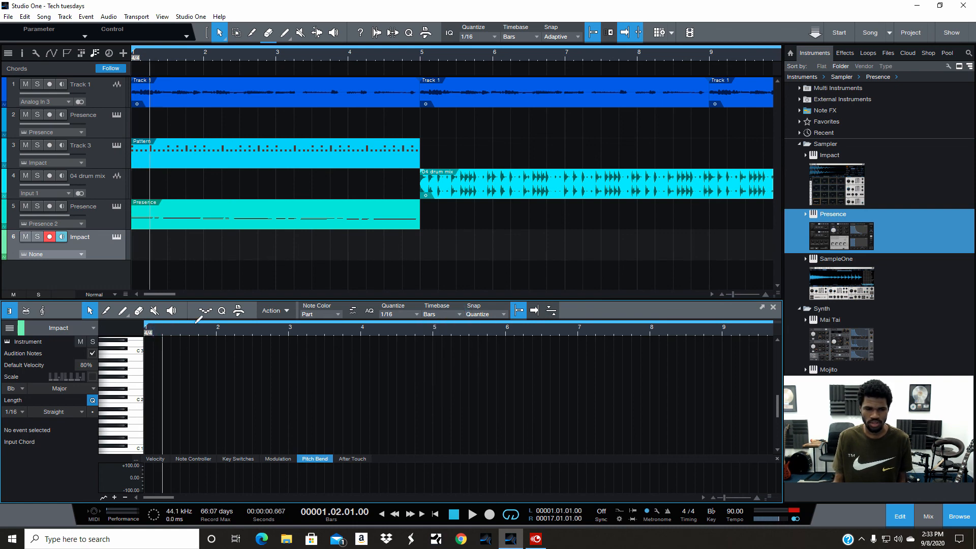
pyautogui.click(448, 314)
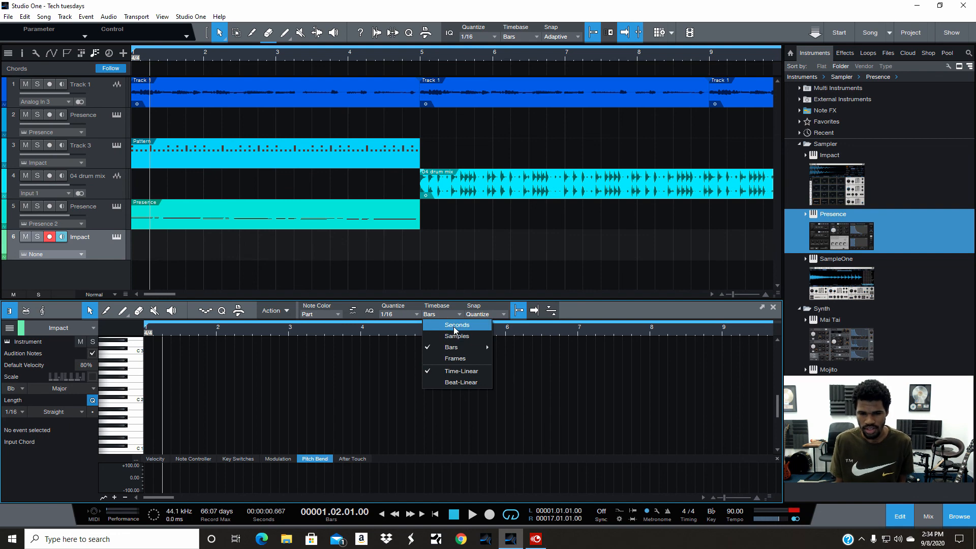
pyautogui.click(456, 328)
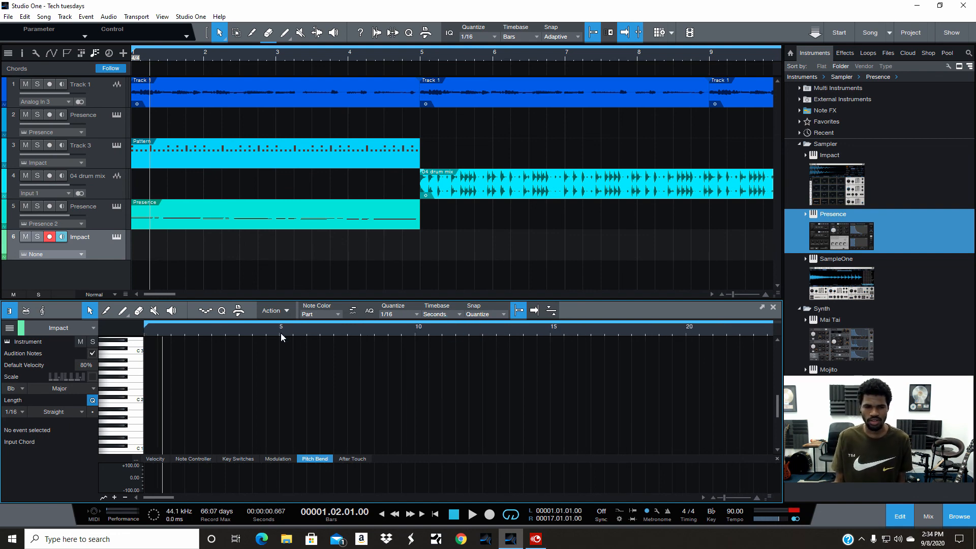
pyautogui.click(281, 334)
pyautogui.click(416, 331)
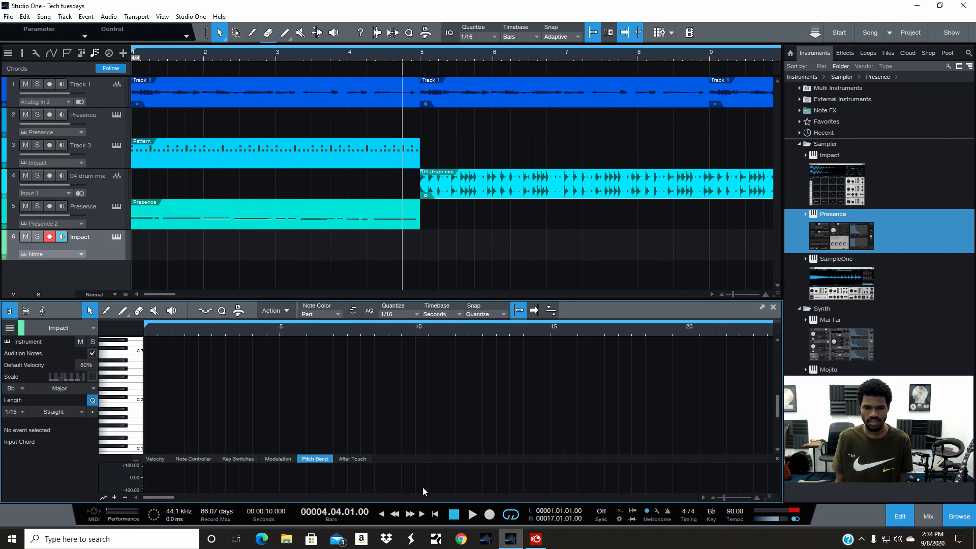
pyautogui.click(435, 514)
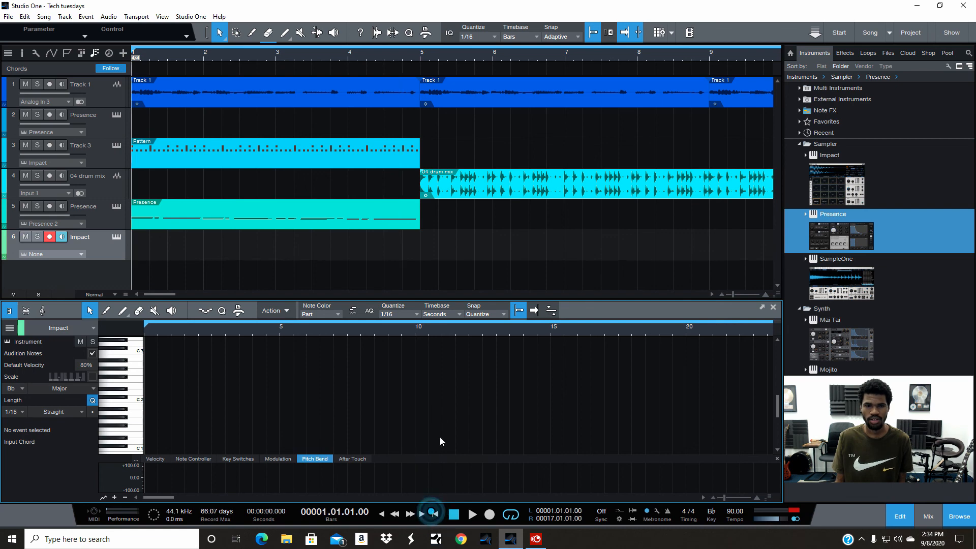
pyautogui.click(460, 313)
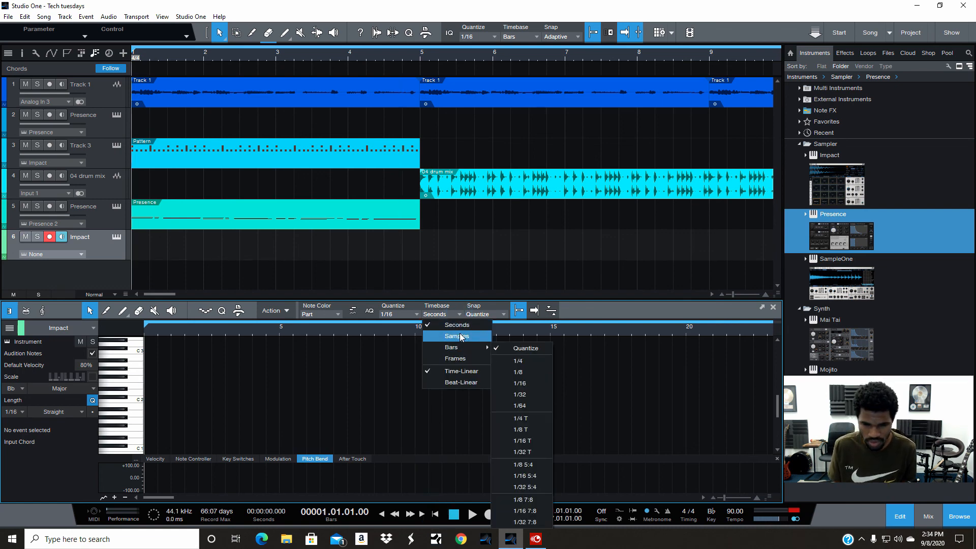
pyautogui.click(458, 348)
# Review the grid subdivision options available for the Bars timebase in the note editor.
pyautogui.click(450, 313)
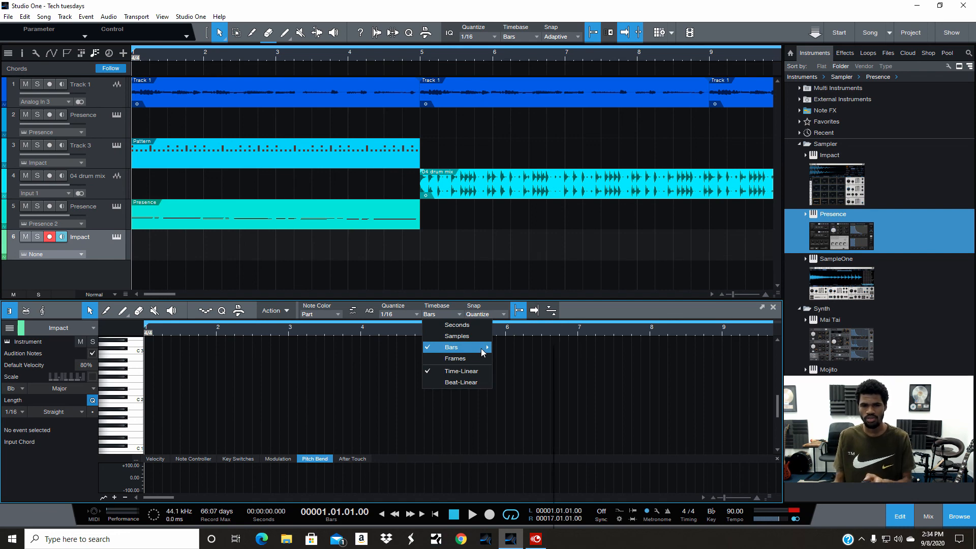
pyautogui.moveTo(484, 352)
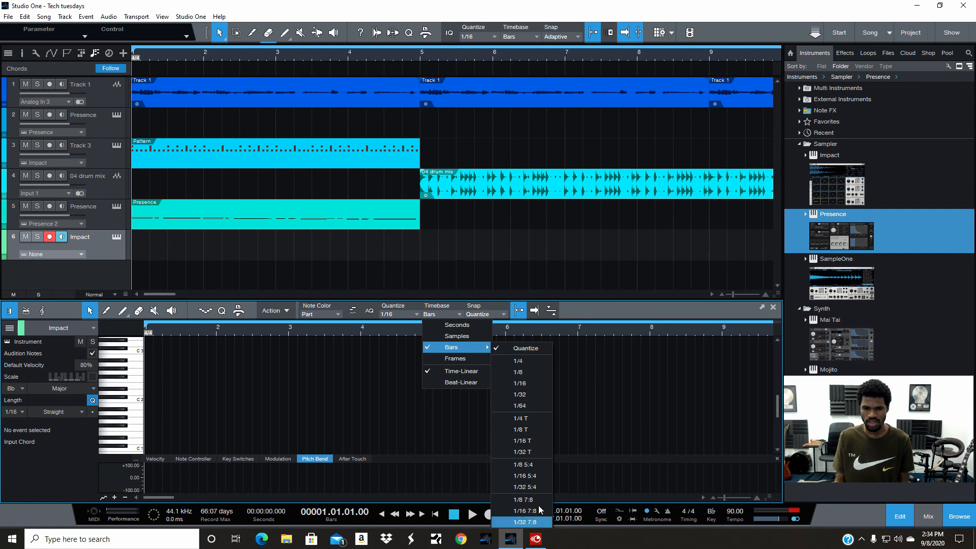
pyautogui.click(600, 307)
# Activate the note editor's Draw tool and bring the track 5 Presence part back into the editor.
pyautogui.click(241, 247)
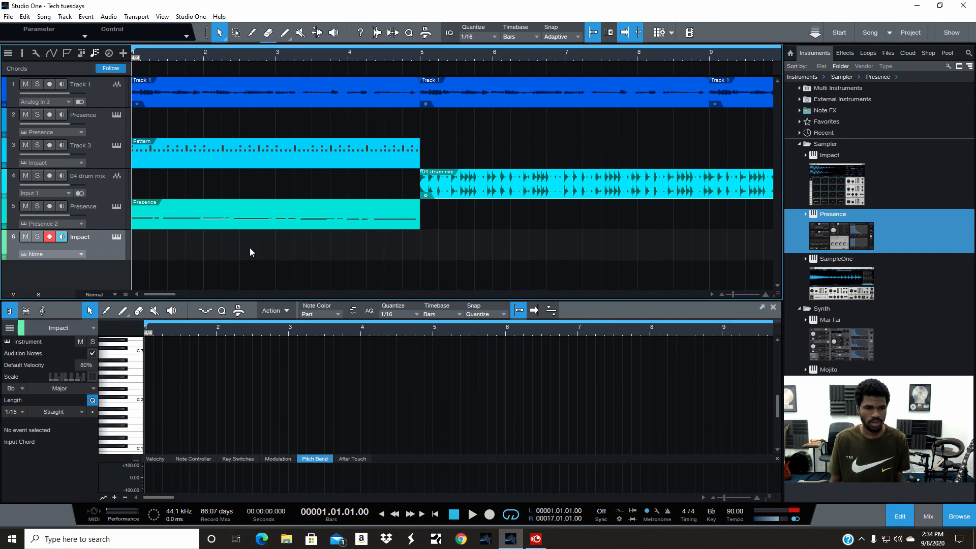
pyautogui.click(105, 312)
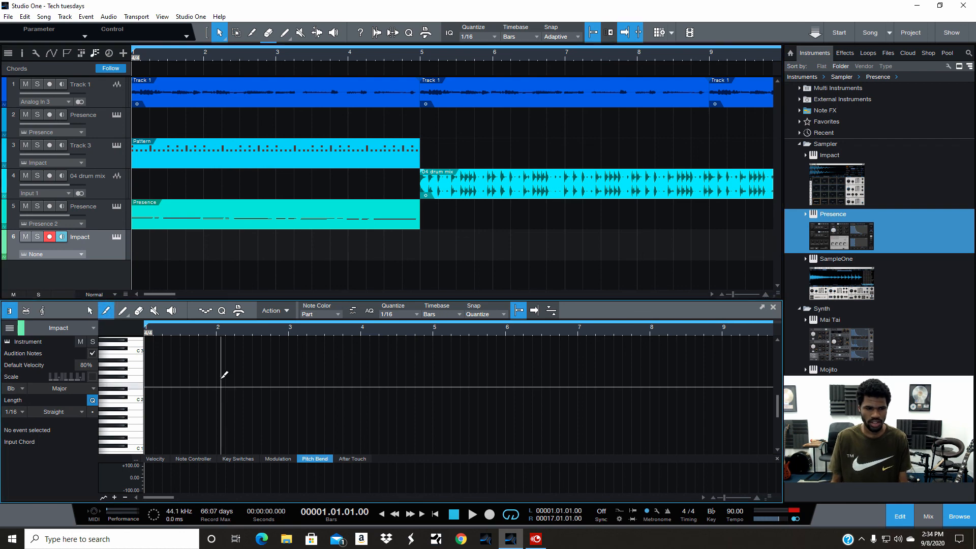
pyautogui.click(157, 215)
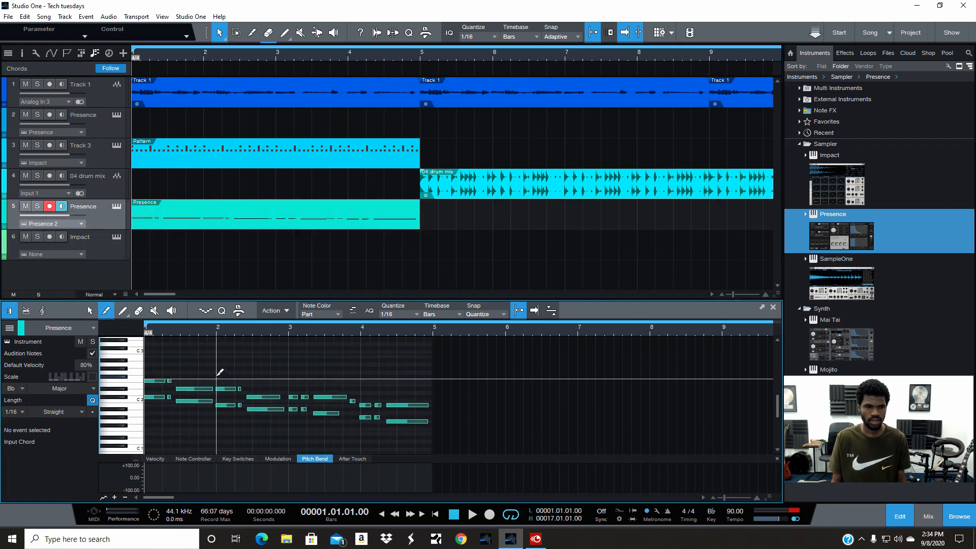
# View the Track 1 audio in the editor for comparison, return to the track 5 Presence part, and activate the Paint tool.
pyautogui.click(96, 89)
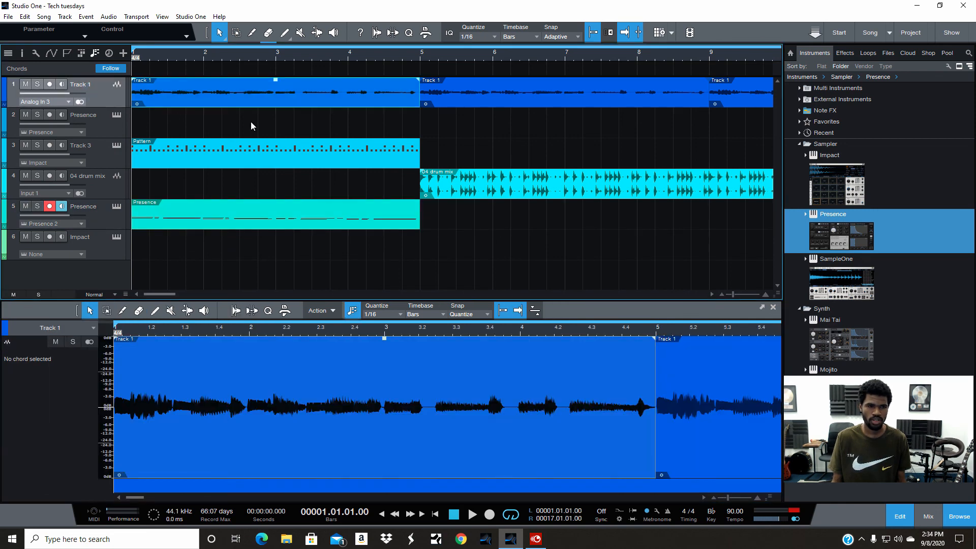
pyautogui.click(123, 211)
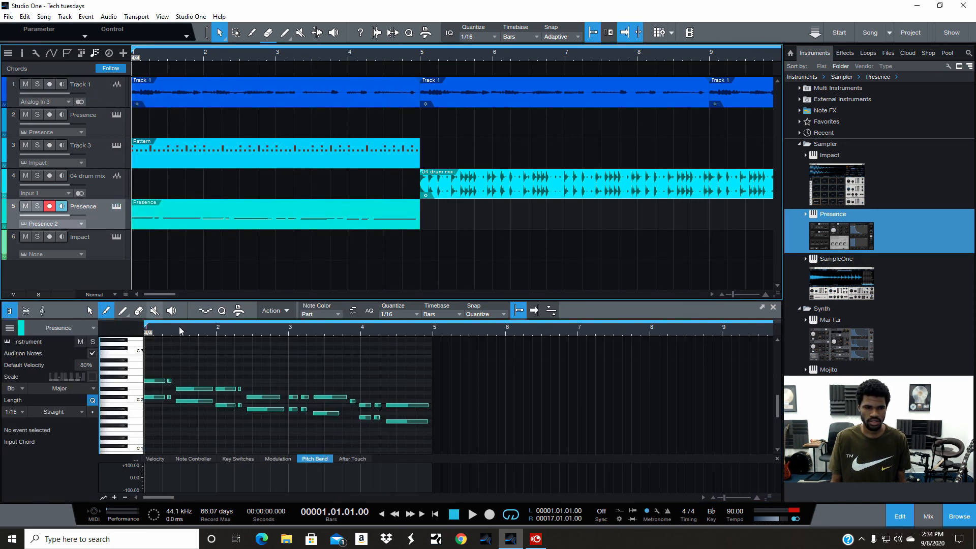
pyautogui.click(122, 310)
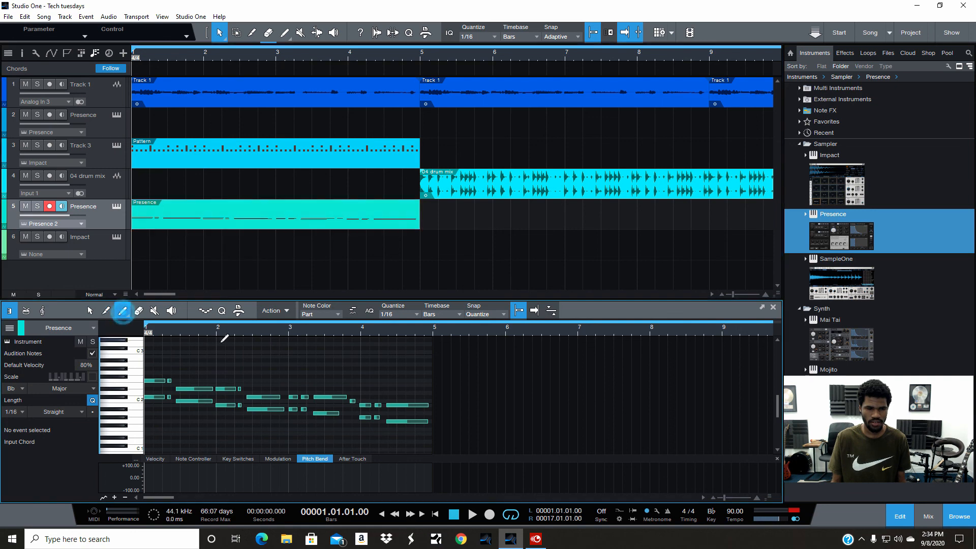
# Paint an A2 note a little over one bar long starting in bar 2, and delete it again.
pyautogui.moveTo(231, 365)
pyautogui.mouseDown()
pyautogui.moveTo(281, 361)
pyautogui.moveTo(181, 356)
pyautogui.moveTo(189, 337)
pyautogui.moveTo(312, 365)
pyautogui.mouseUp()
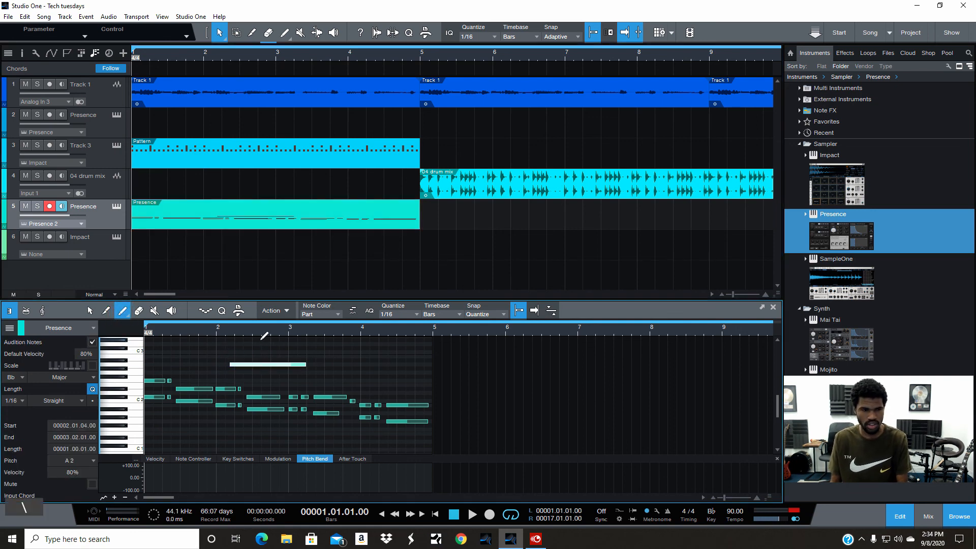
pyautogui.press('Delete')
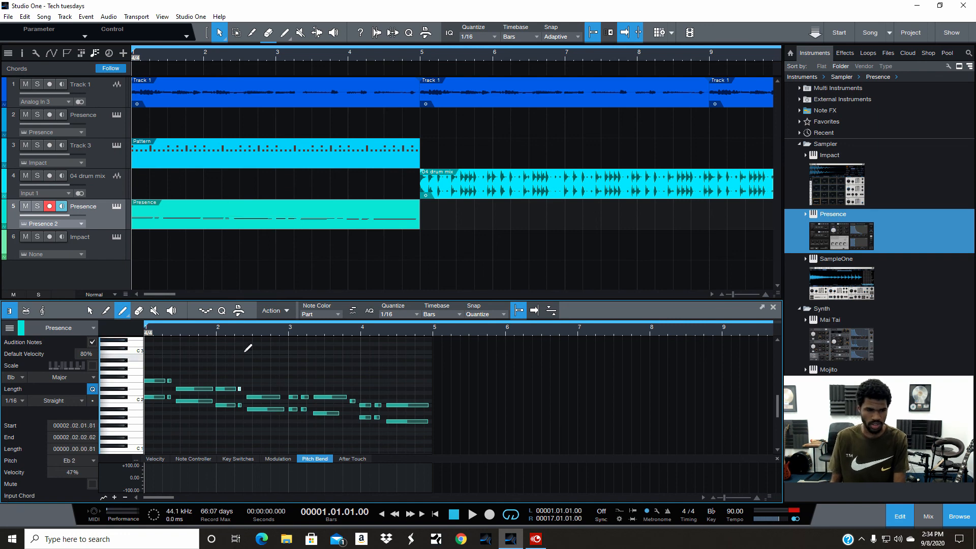
# Erase the upper long note late in bar 2 with the Eraser tool, and undo the erasure.
pyautogui.click(139, 311)
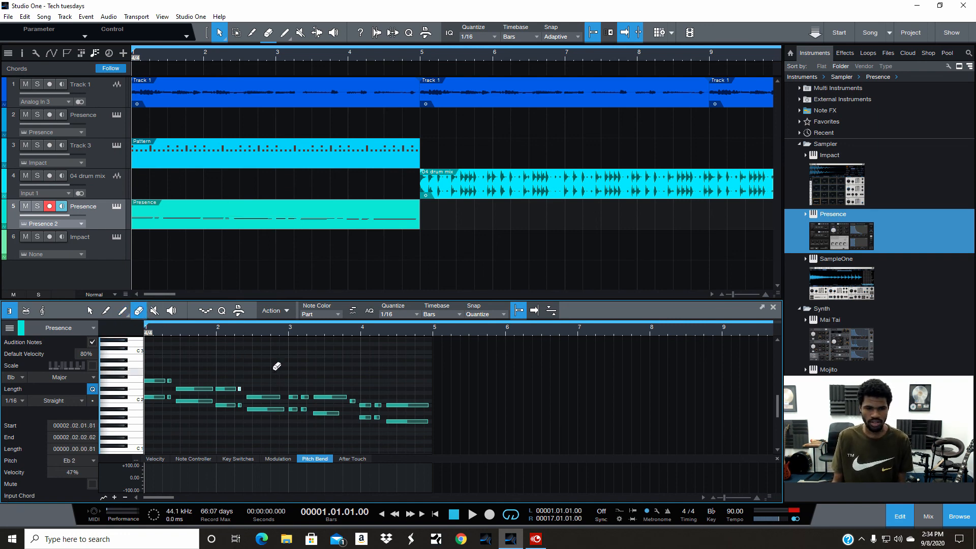
pyautogui.click(263, 396)
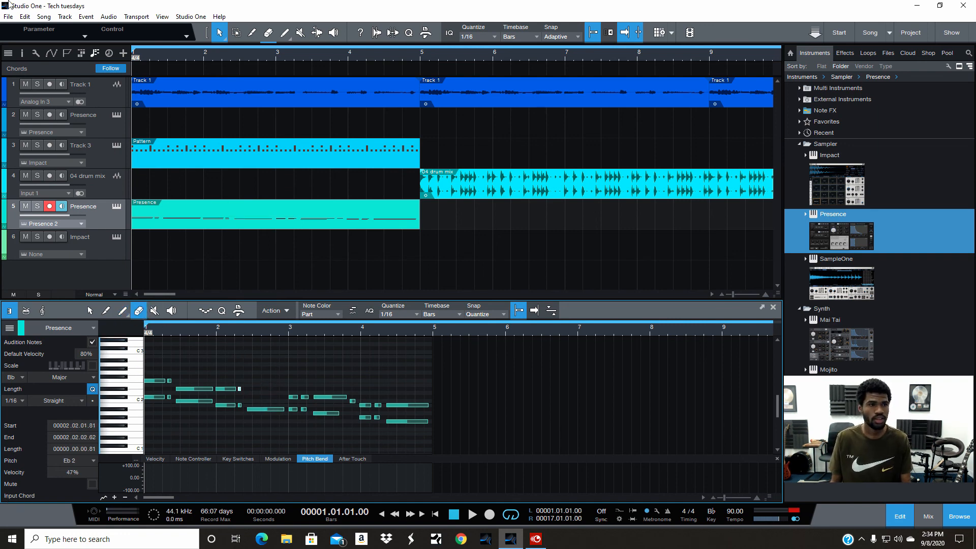
pyautogui.click(25, 16)
pyautogui.click(39, 28)
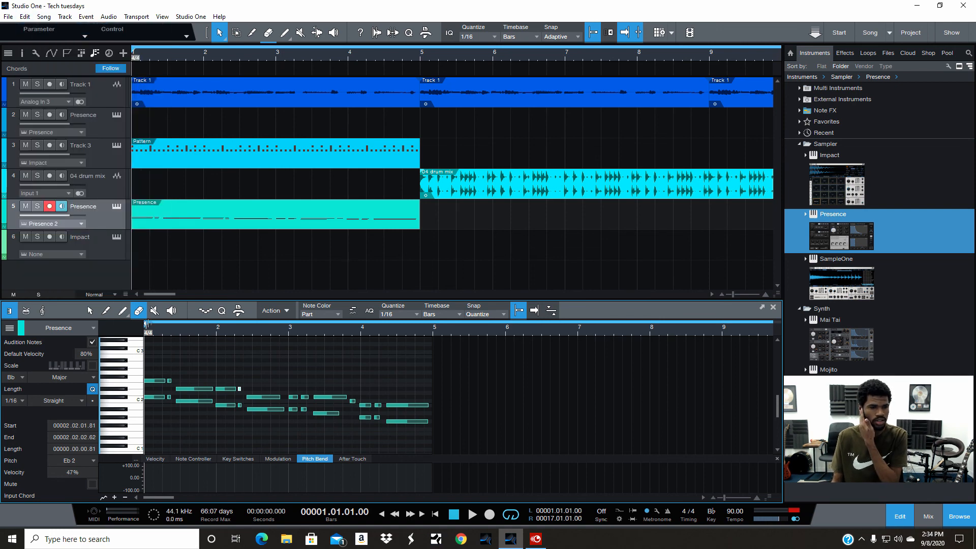
# Mute the two long stacked notes in bar 1 with the Mute tool and play the song from the start.
pyautogui.click(155, 311)
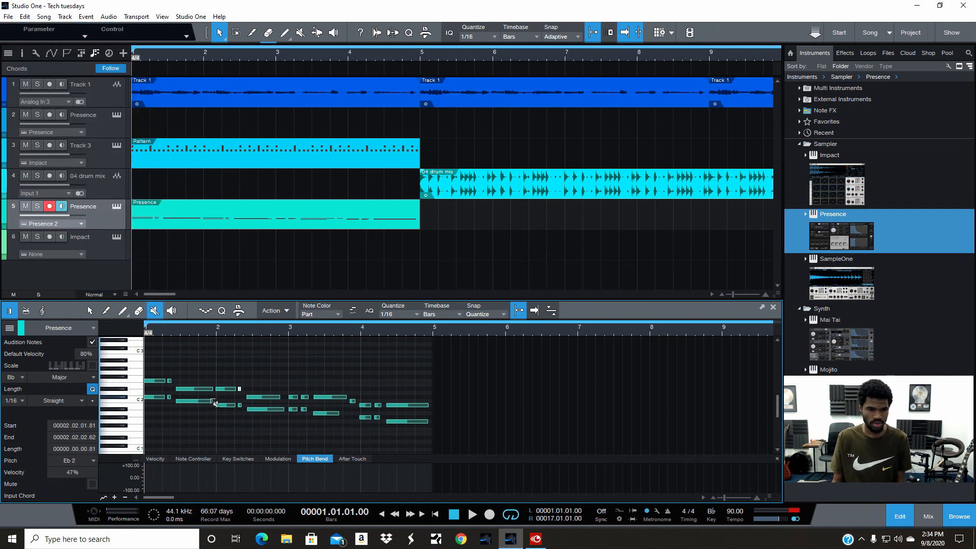
pyautogui.click(197, 389)
pyautogui.click(196, 401)
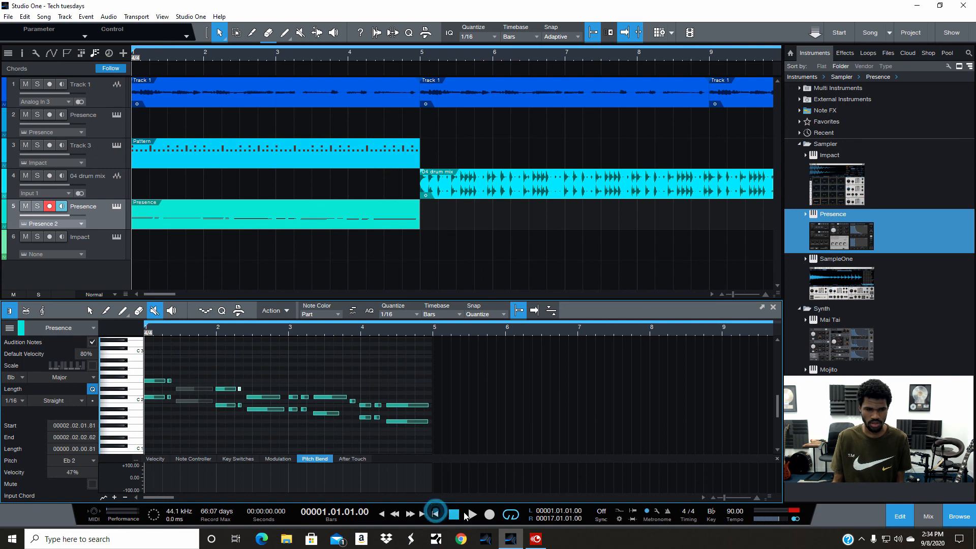
pyautogui.click(471, 514)
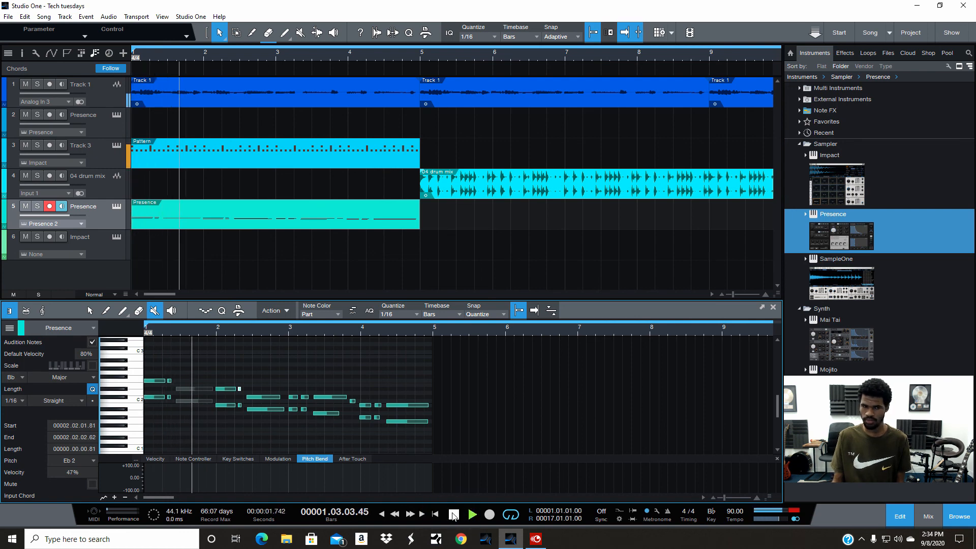
# Unmute the two long notes in bar 1, stop playback, and return to the song start.
pyautogui.click(198, 389)
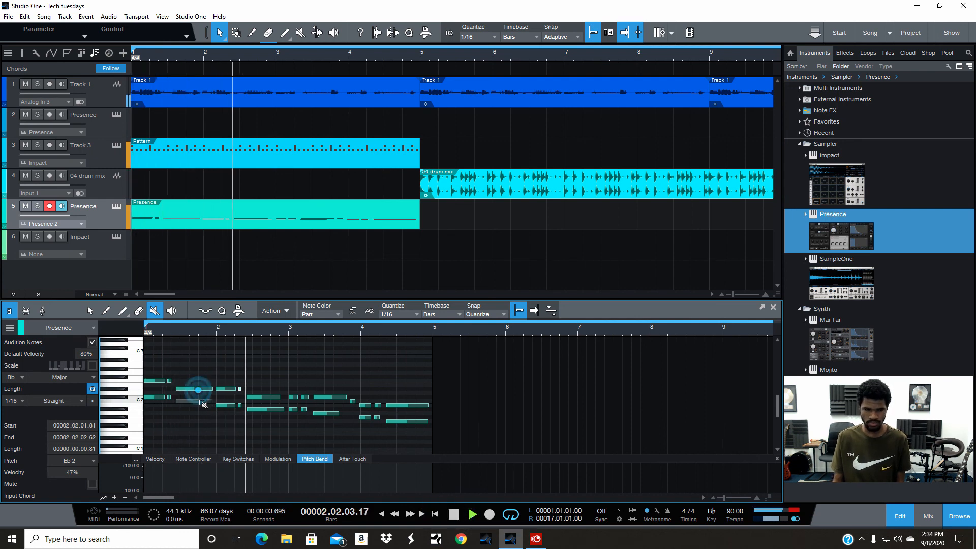
pyautogui.click(199, 401)
pyautogui.click(458, 515)
pyautogui.click(436, 515)
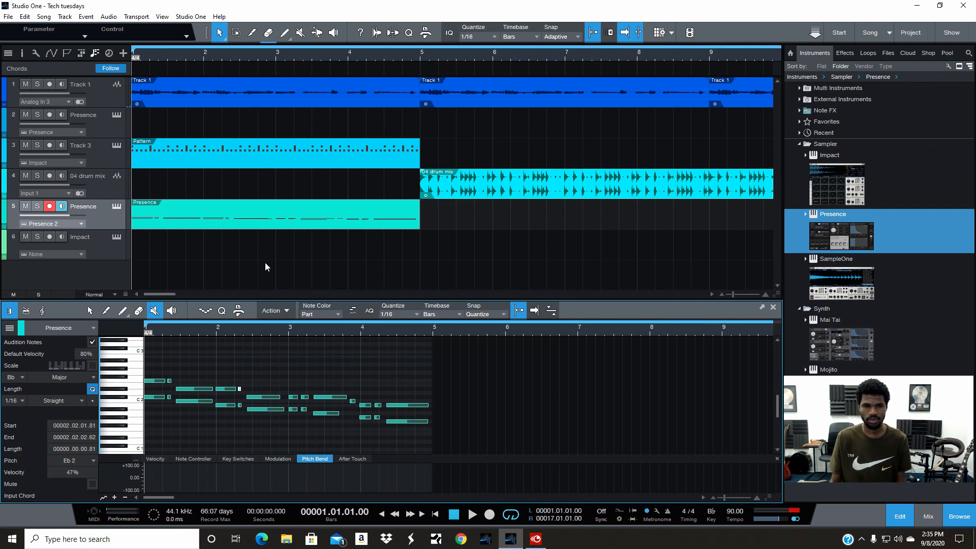
# Audition the part from the upper long note in bar 1 with the Listen tool, stop playback, and reactivate the Arrow tool.
pyautogui.click(171, 310)
pyautogui.click(200, 389)
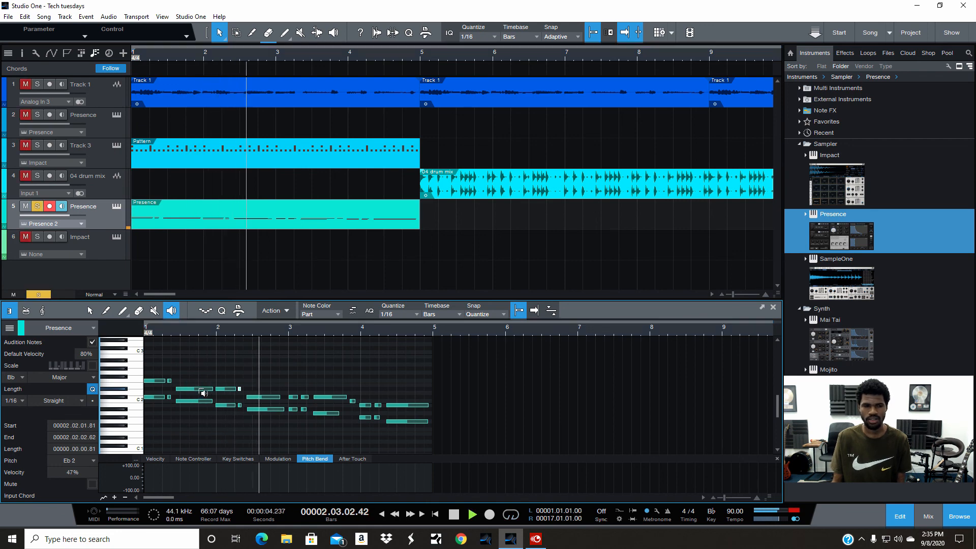
pyautogui.moveTo(200, 389); pyautogui.dragTo(216, 361)
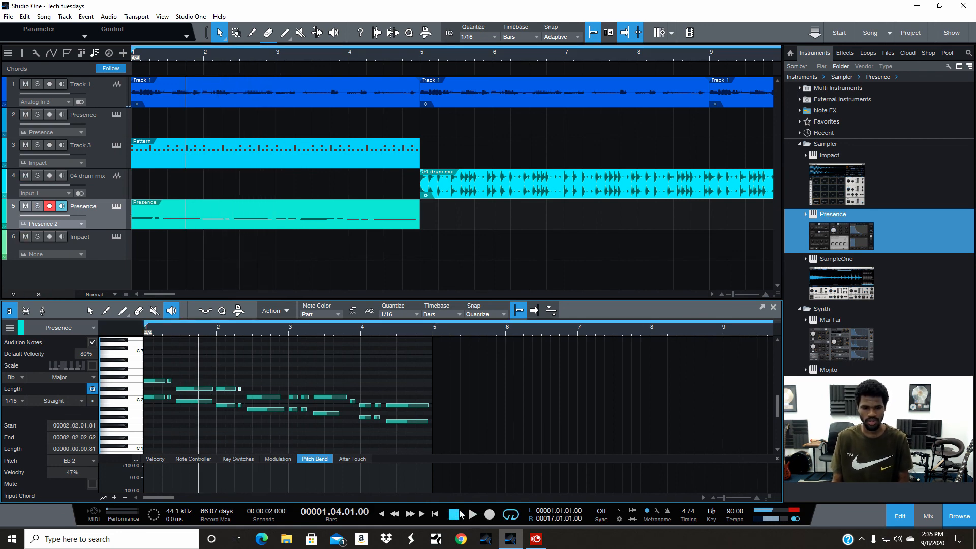
pyautogui.click(456, 514)
pyautogui.click(90, 310)
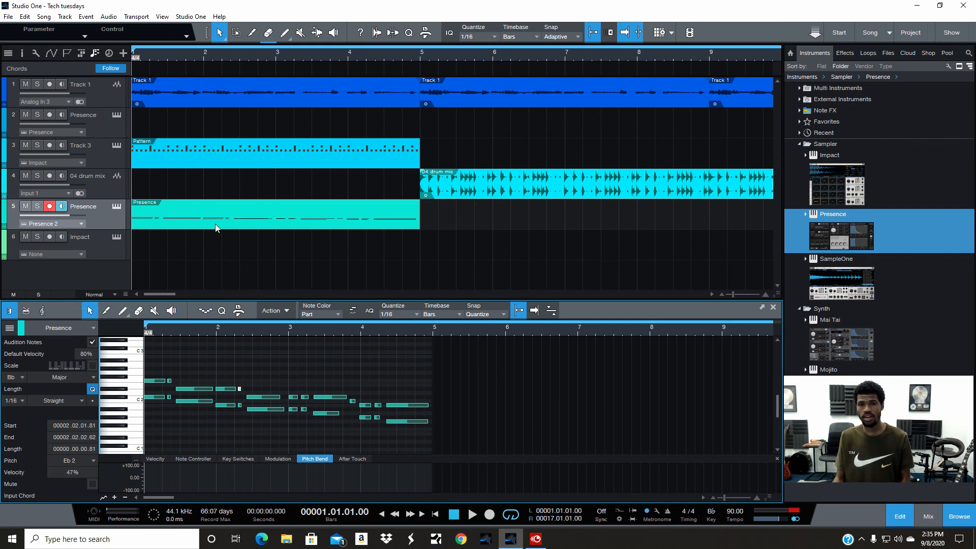
# Display the Presence part's notes in the drum view, and switch the editor to the score view.
pyautogui.click(27, 311)
pyautogui.click(236, 405)
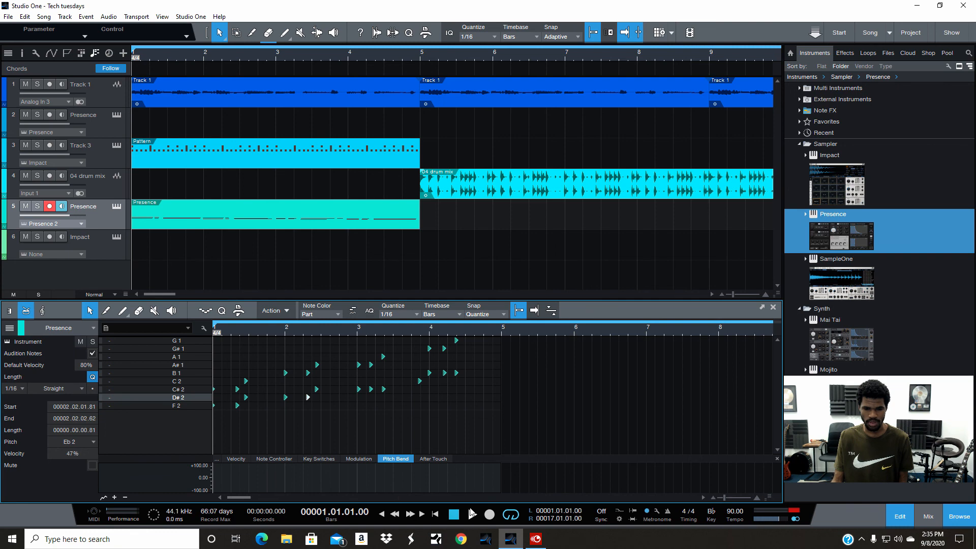
pyautogui.click(43, 311)
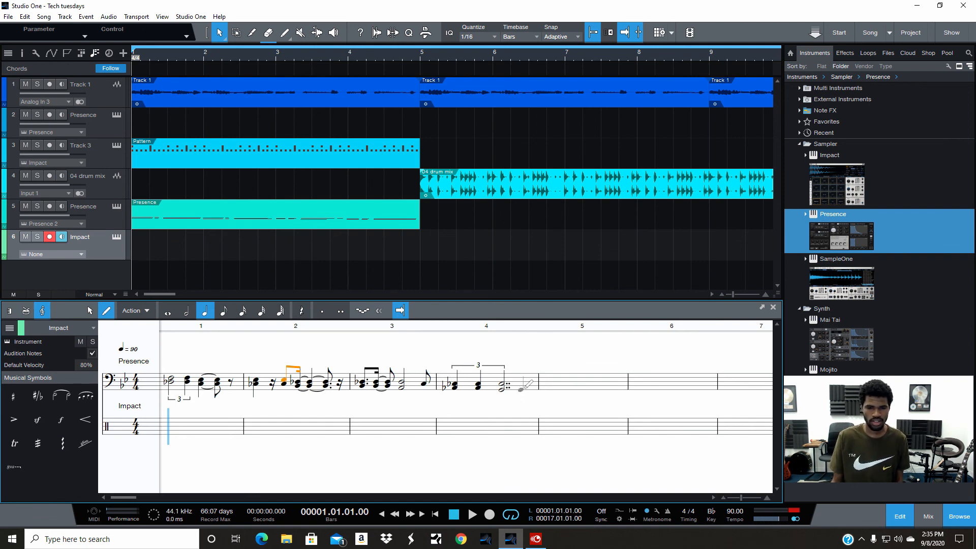
# Add a quarter note at the start of bar 5 on the Presence staff, and try to delete it with the pencil active.
pyautogui.click(549, 372)
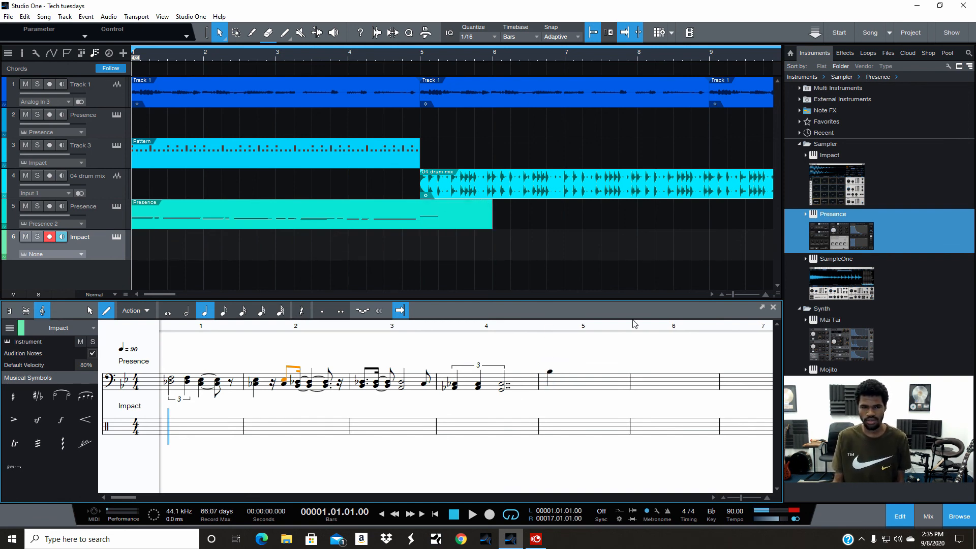
pyautogui.click(549, 373)
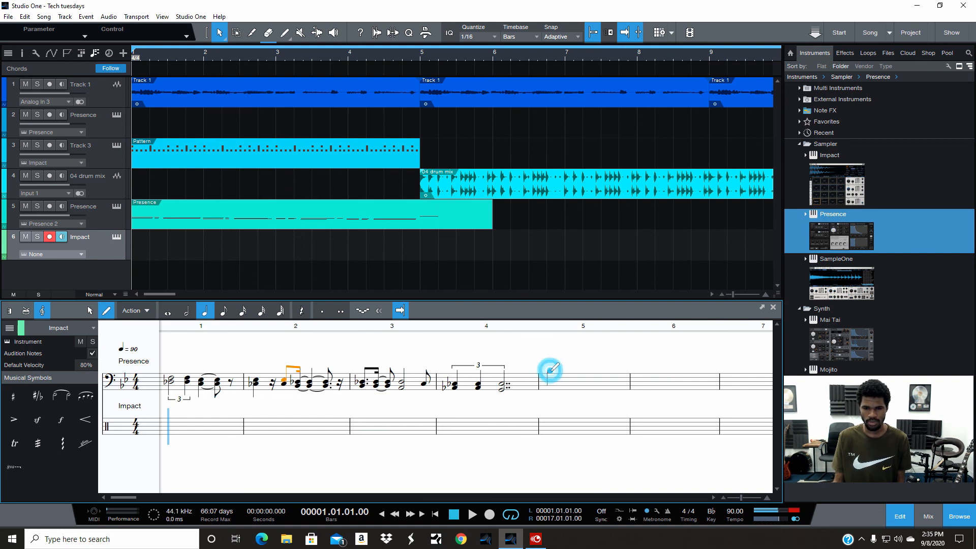
pyautogui.click(549, 372)
pyautogui.press('Delete')
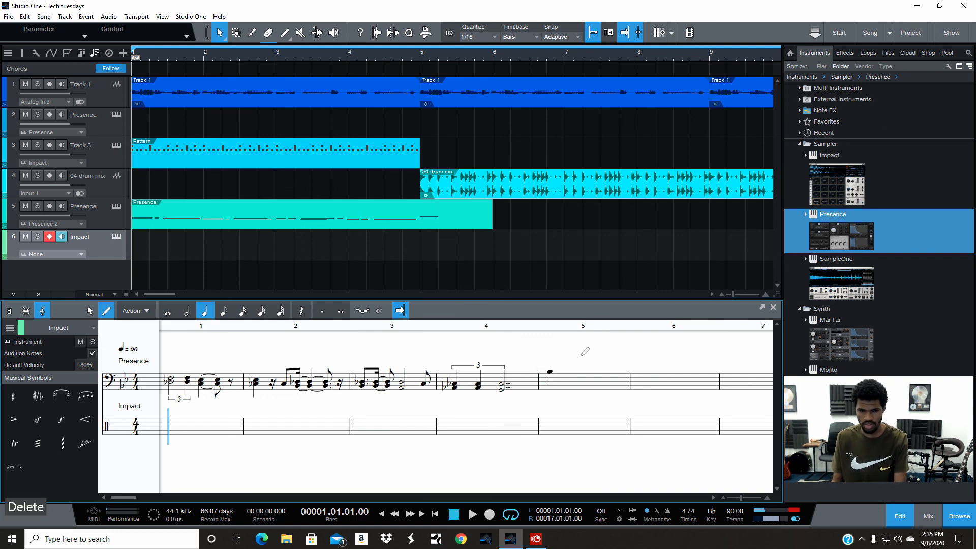
pyautogui.click(39, 31)
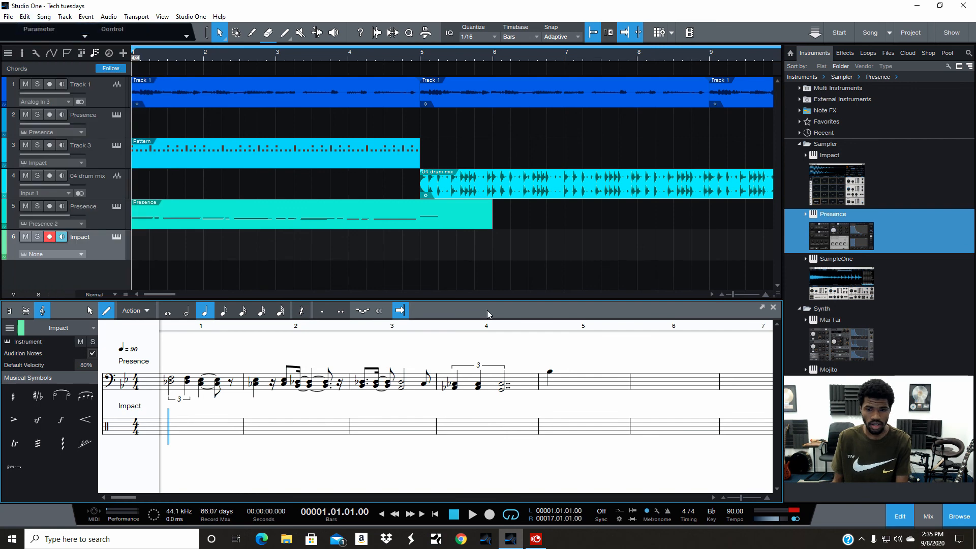
# Add a lower second quarter note in bar 5 of the Presence staff, and delete both bar 5 notes using the Arrow tool.
pyautogui.click(549, 372)
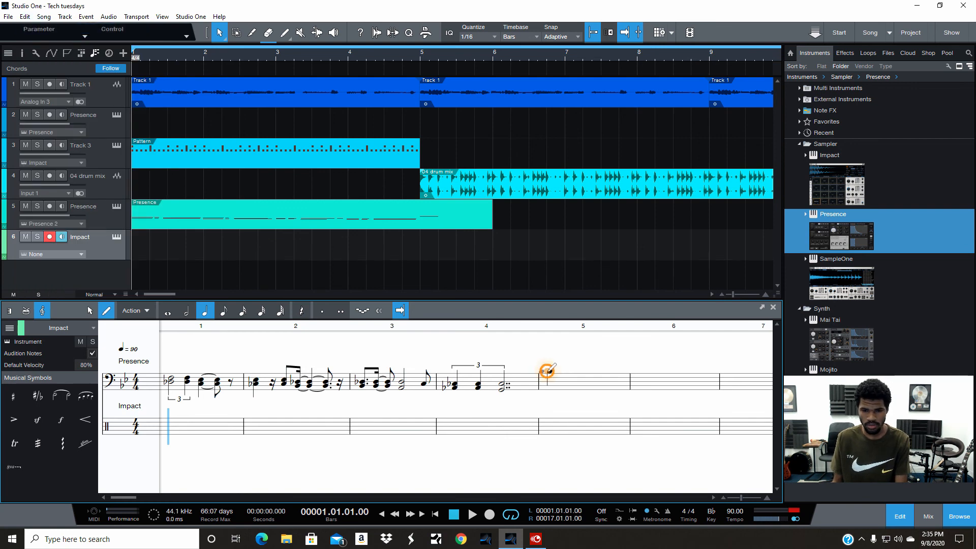
pyautogui.click(559, 395)
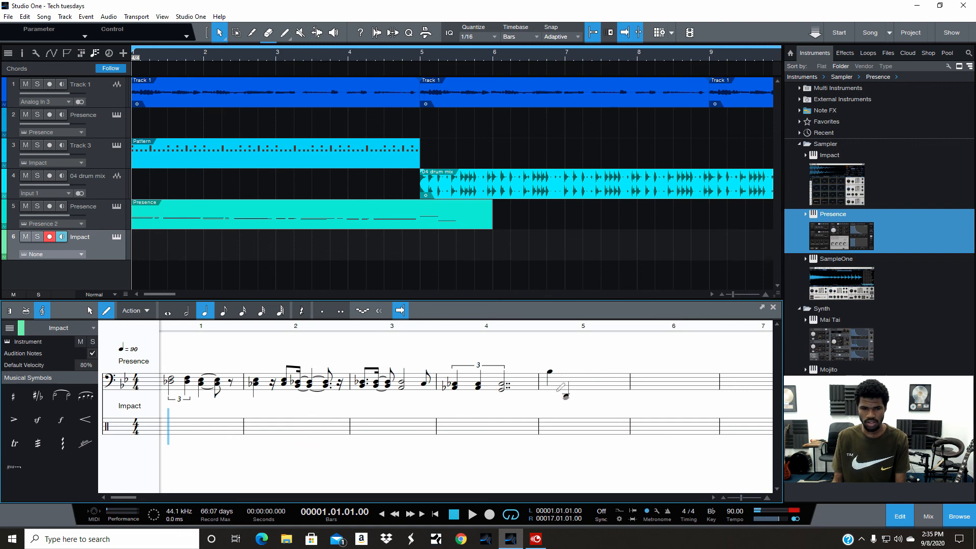
pyautogui.click(91, 311)
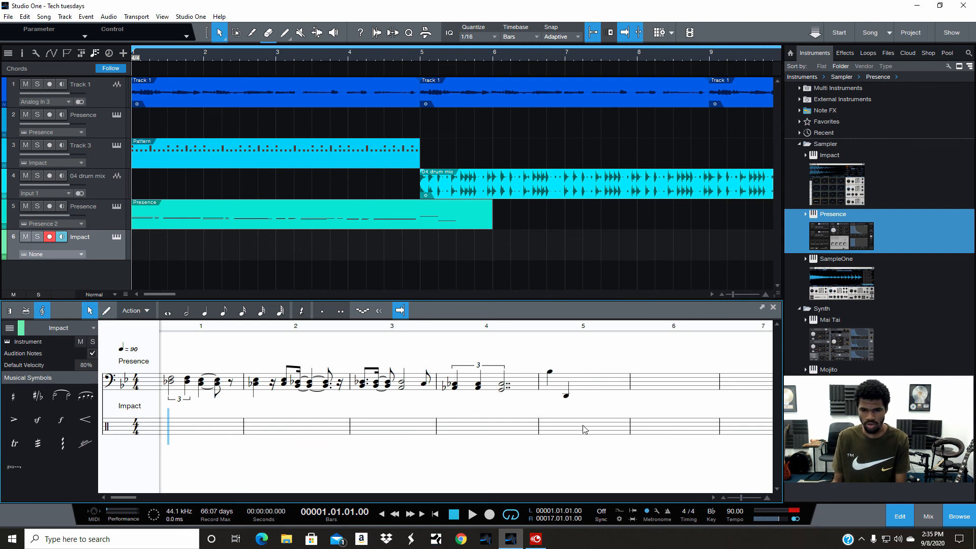
pyautogui.click(565, 397)
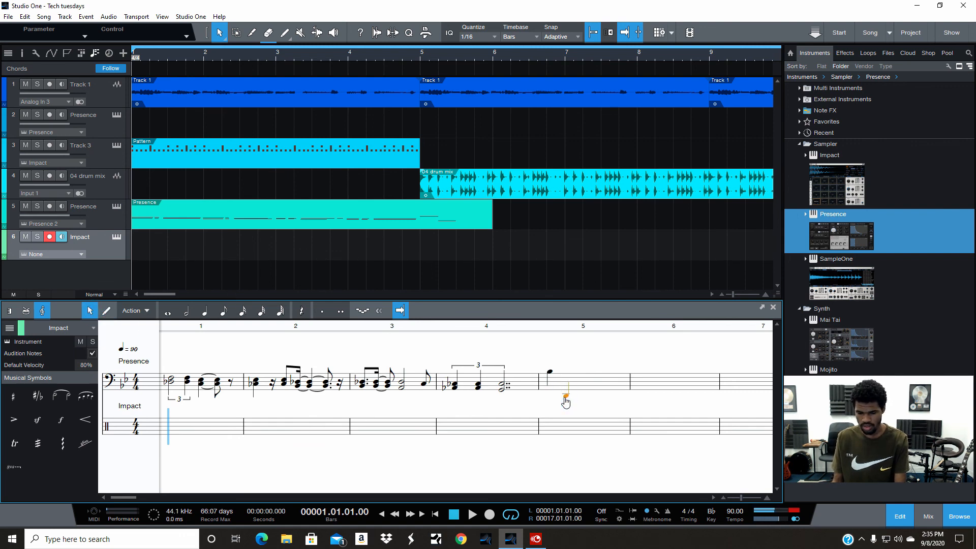
pyautogui.press('Delete')
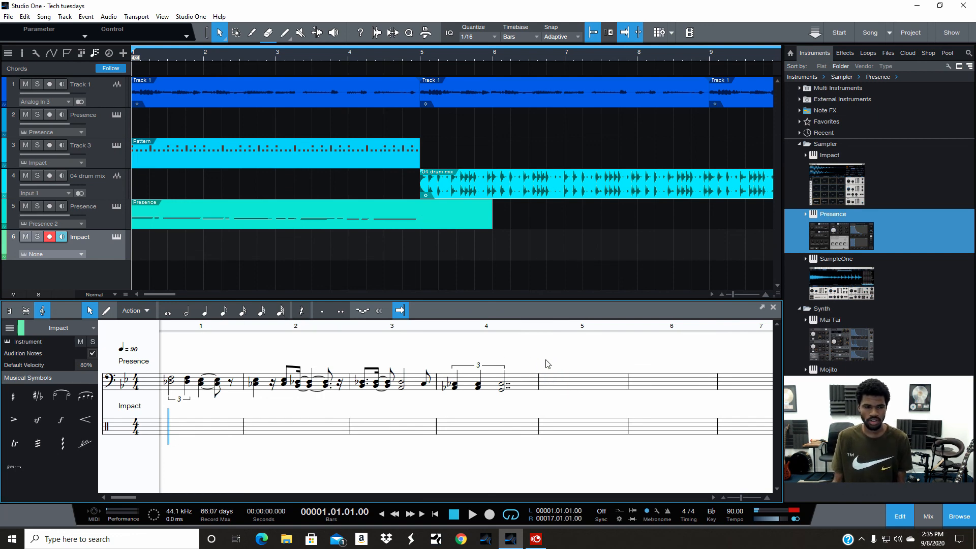
# Play the song briefly in the score view and return to the song start.
pyautogui.press('space')
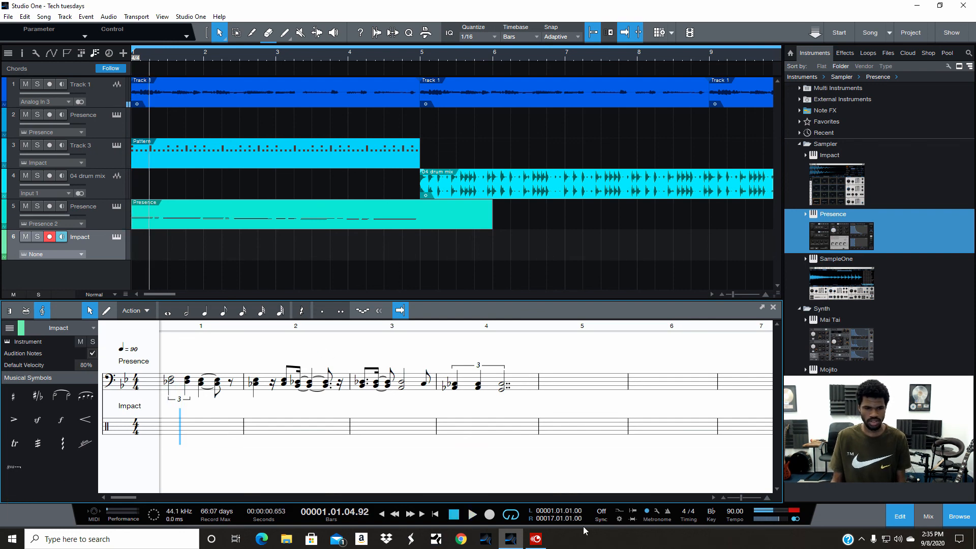
pyautogui.click(432, 513)
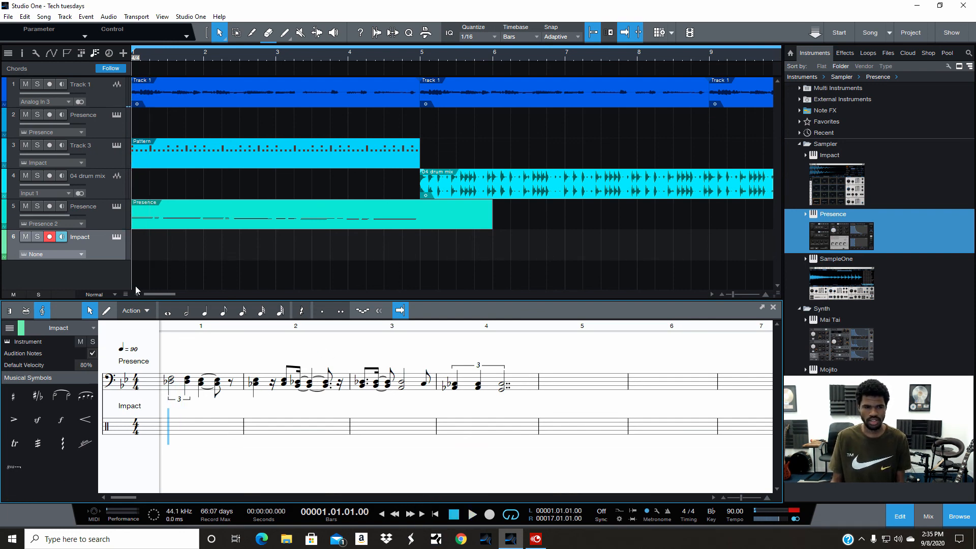
# Bring the track 5 Presence part into the piano view, show its note velocities, and try adjusting the velocity of the short notes near 1.2.
pyautogui.click(9, 311)
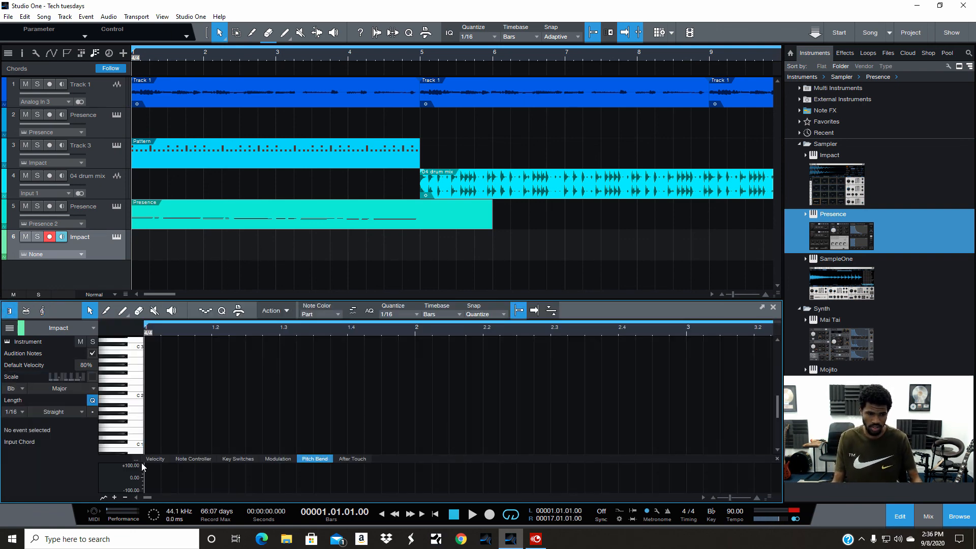
pyautogui.click(169, 217)
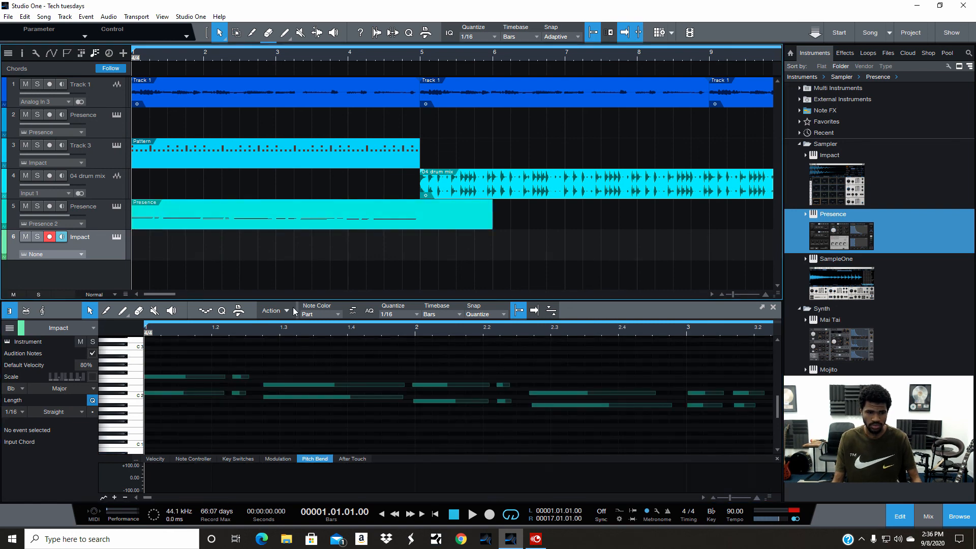
pyautogui.click(156, 459)
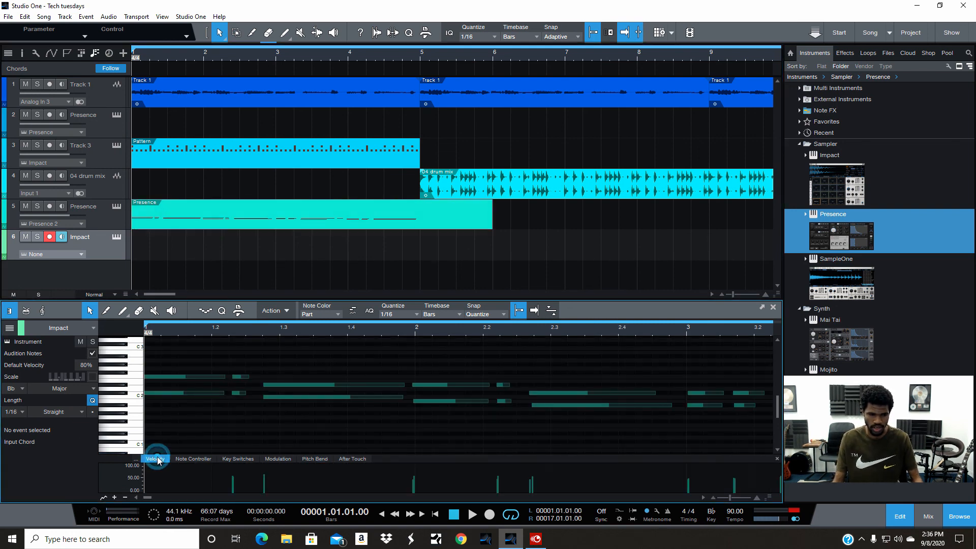
pyautogui.click(126, 216)
pyautogui.click(9, 311)
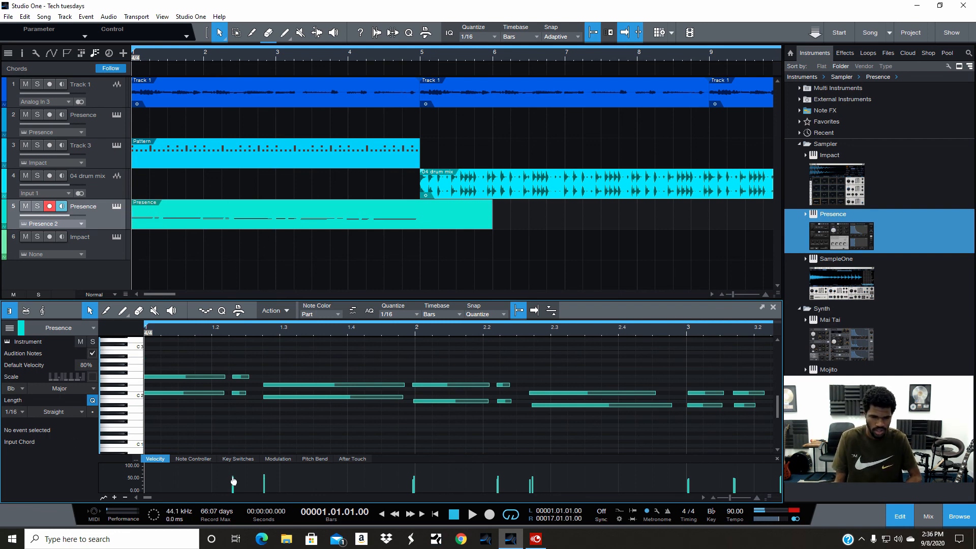
pyautogui.moveTo(234, 481); pyautogui.dragTo(235, 478)
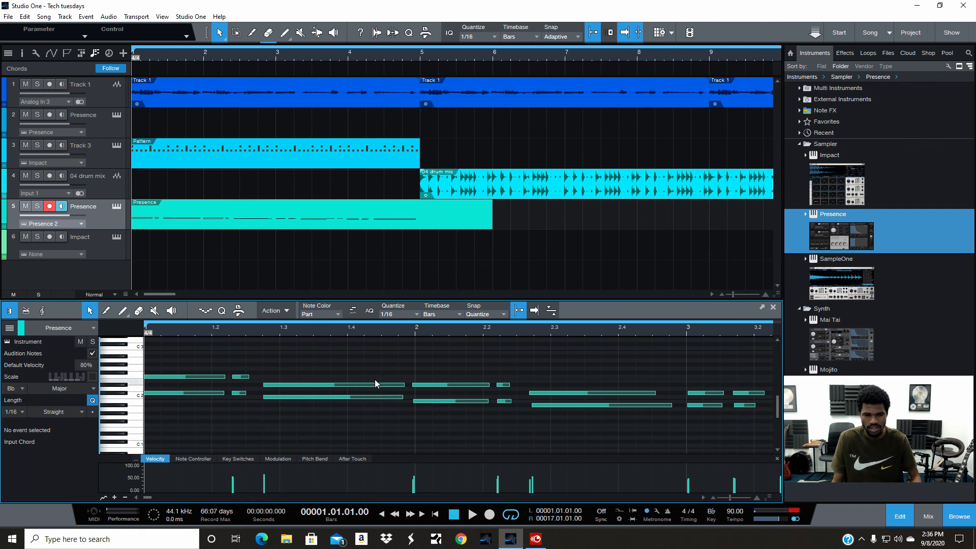
# Show the note controller lane of the Presence part, switch its type to Pitch, and set it back to Pressure.
pyautogui.click(194, 458)
pyautogui.click(233, 459)
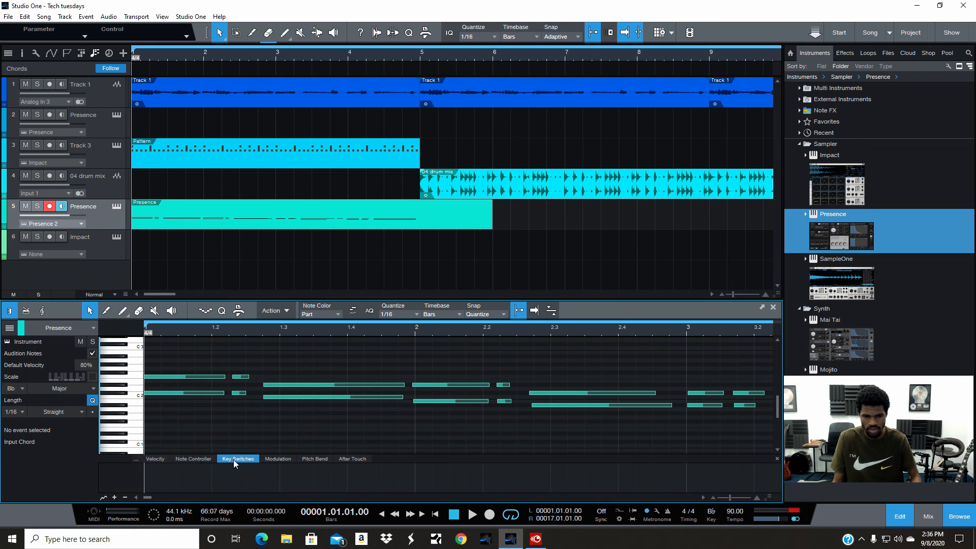
pyautogui.click(202, 460)
pyautogui.click(131, 484)
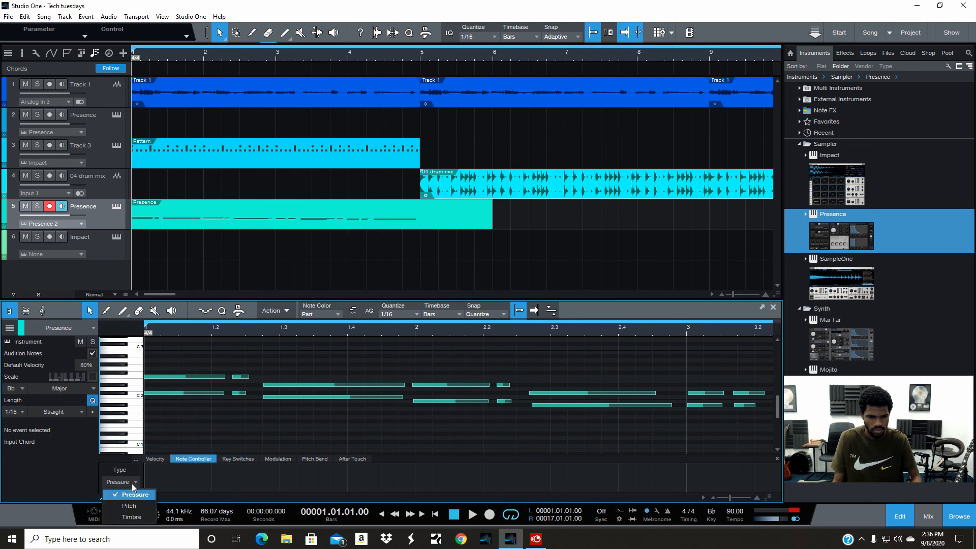
pyautogui.click(133, 504)
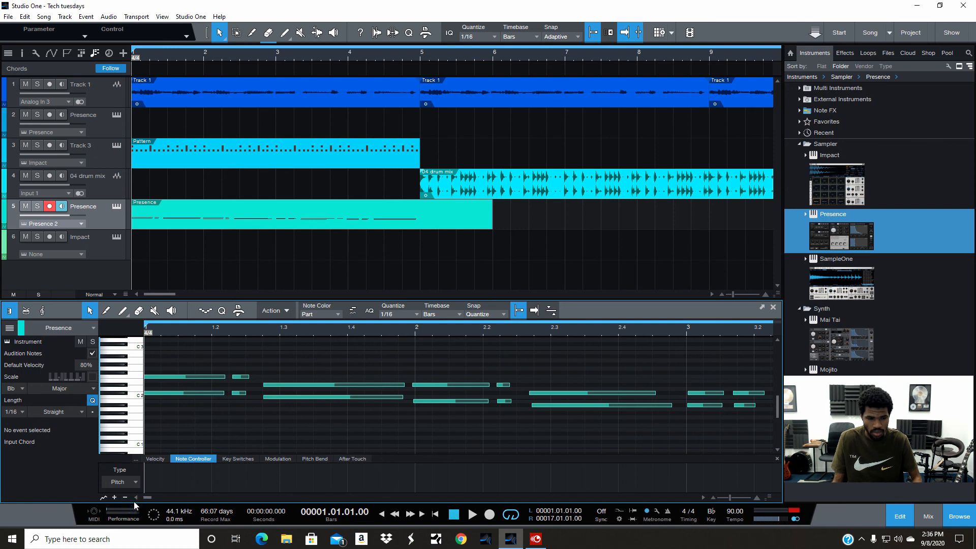
pyautogui.click(125, 483)
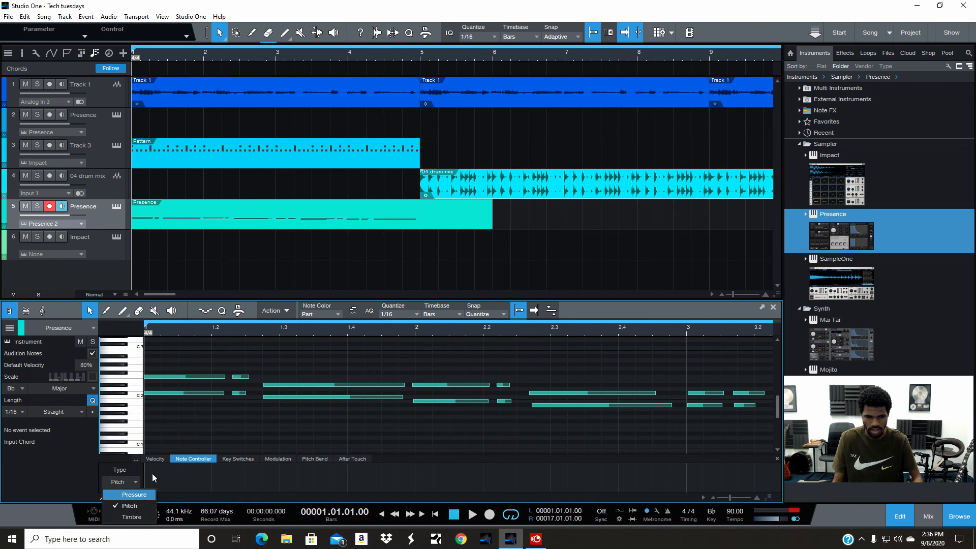
pyautogui.click(133, 495)
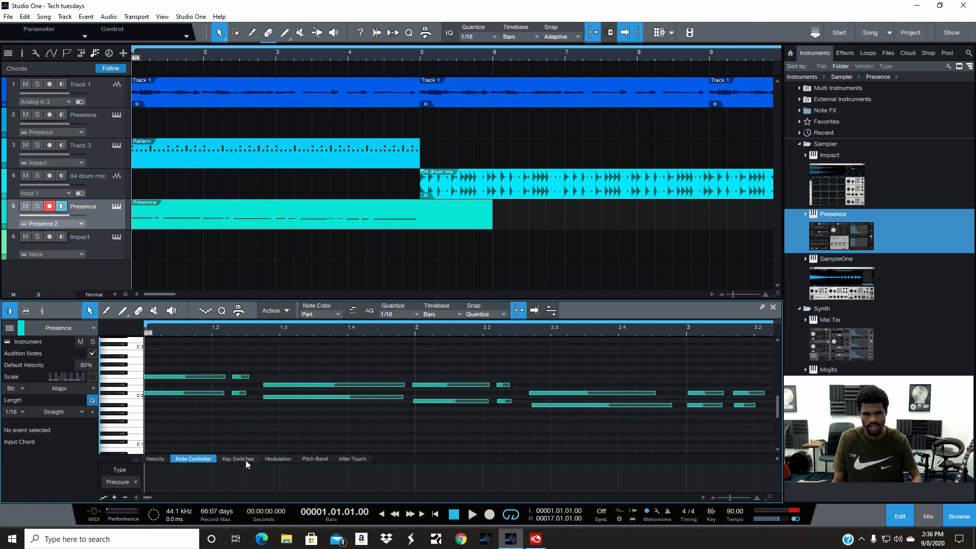
# Show the key switches lane of the Presence part.
pyautogui.click(246, 459)
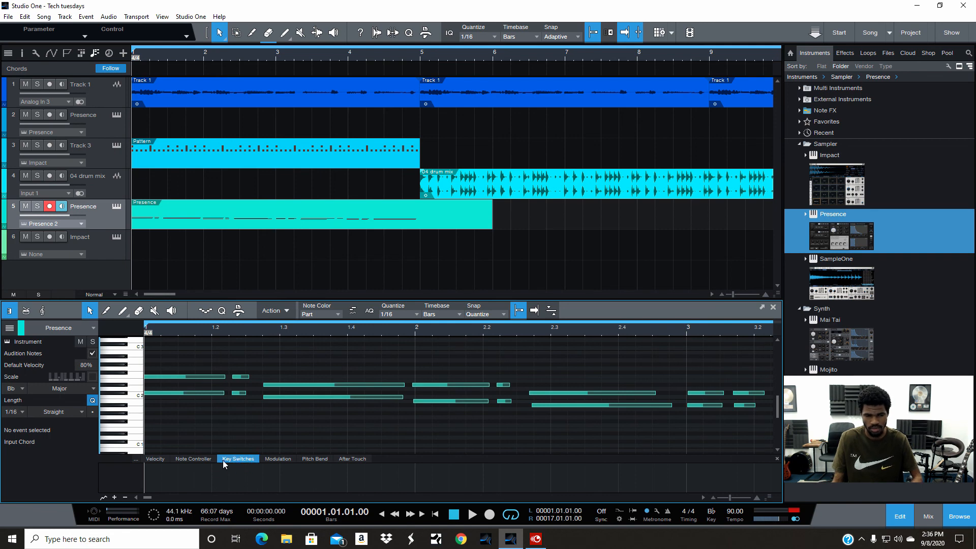
pyautogui.rightClick(140, 475)
pyautogui.click(300, 488)
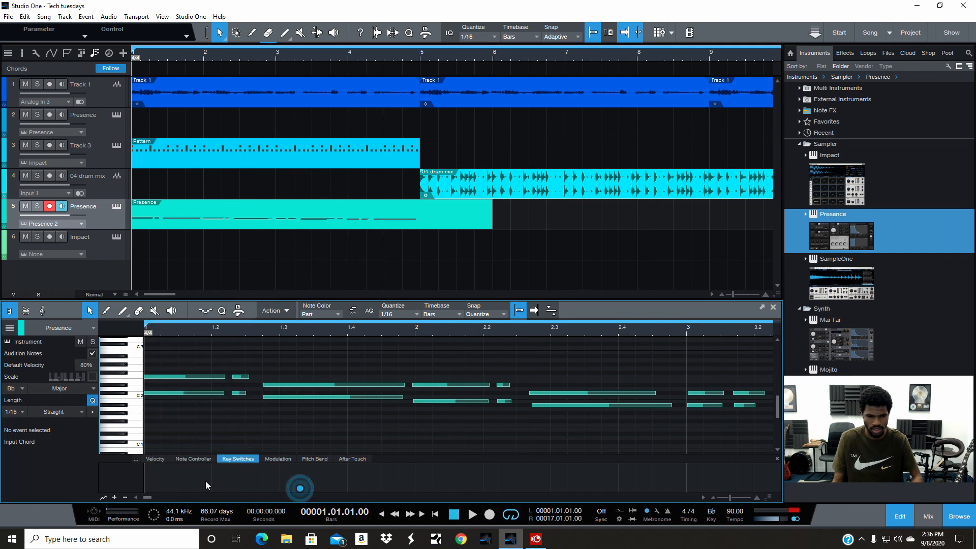
# Show the modulation lane, audition the lower first note, and briefly view the track 5 Presence instrument window with its Mod wheel.
pyautogui.click(276, 459)
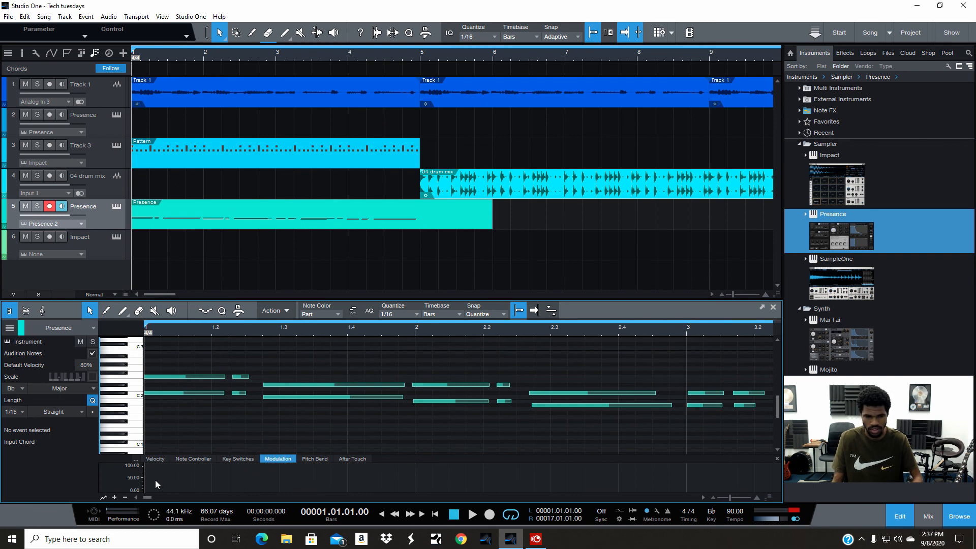
pyautogui.click(173, 392)
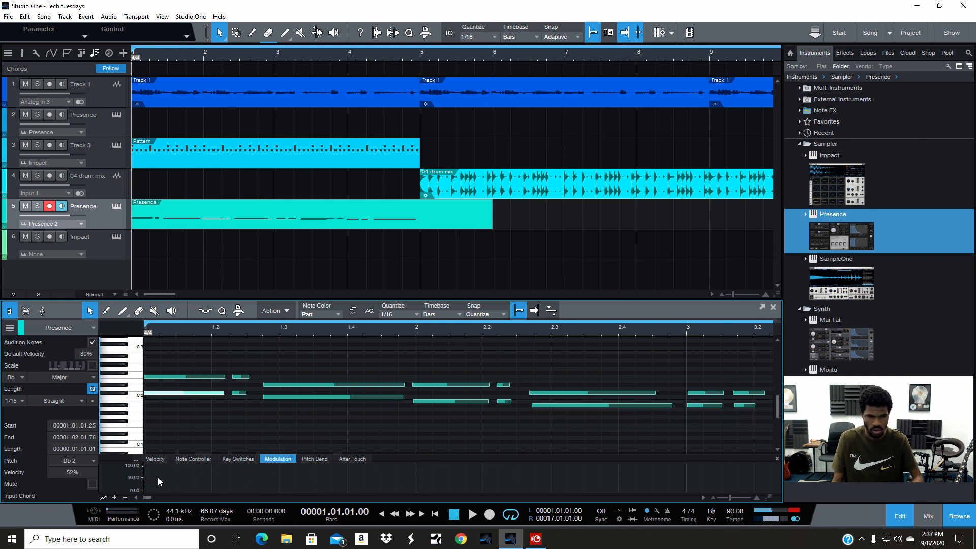
pyautogui.click(234, 417)
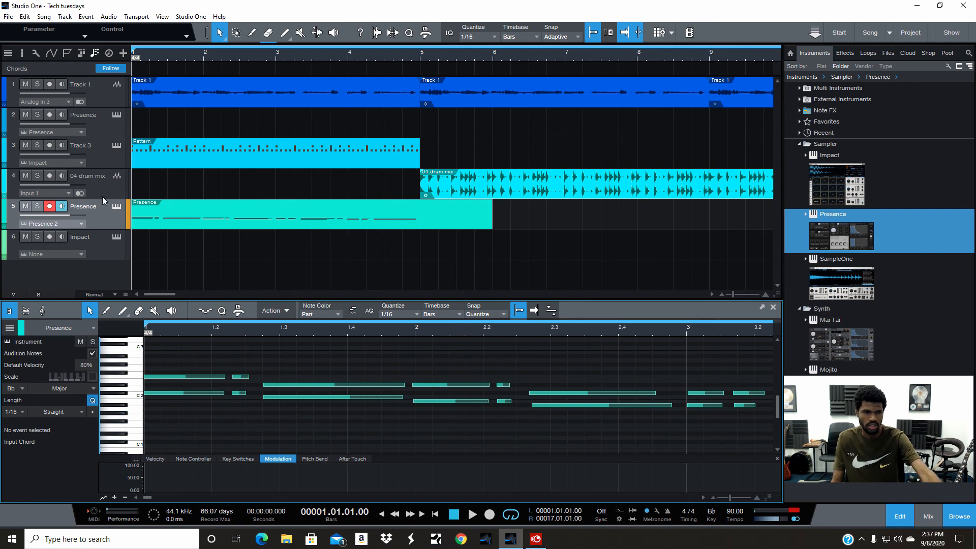
pyautogui.click(116, 206)
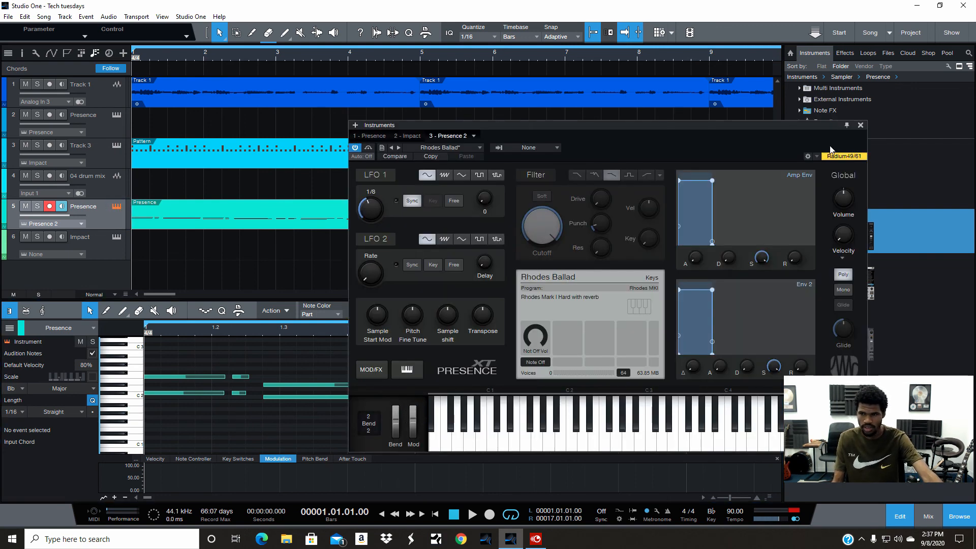
pyautogui.click(860, 125)
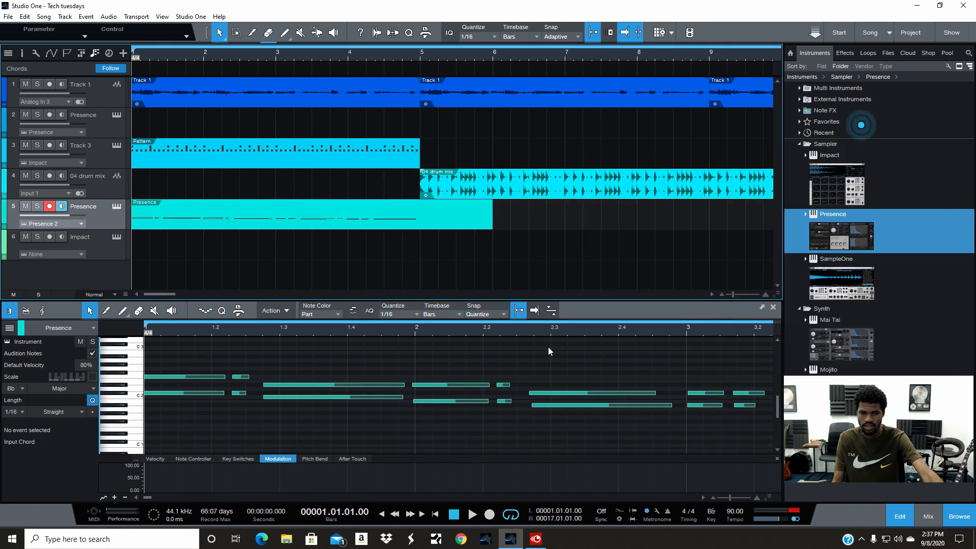
# Show the pitch bend lane and record further notes with pitch bends on the track 5 Presence part, stopping in bar 9.
pyautogui.click(315, 459)
pyautogui.click(117, 205)
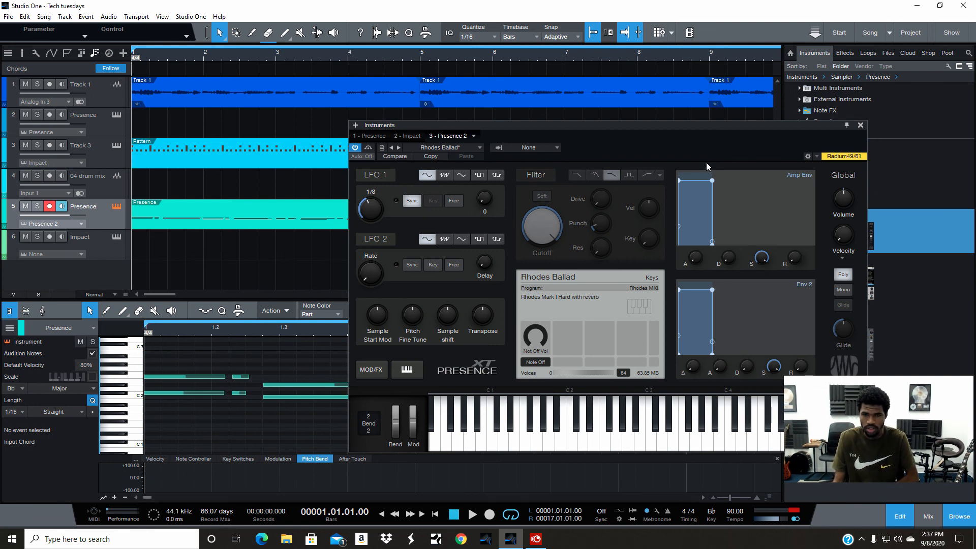
pyautogui.click(472, 515)
pyautogui.moveTo(535, 127); pyautogui.dragTo(510, 155)
pyautogui.click(360, 56)
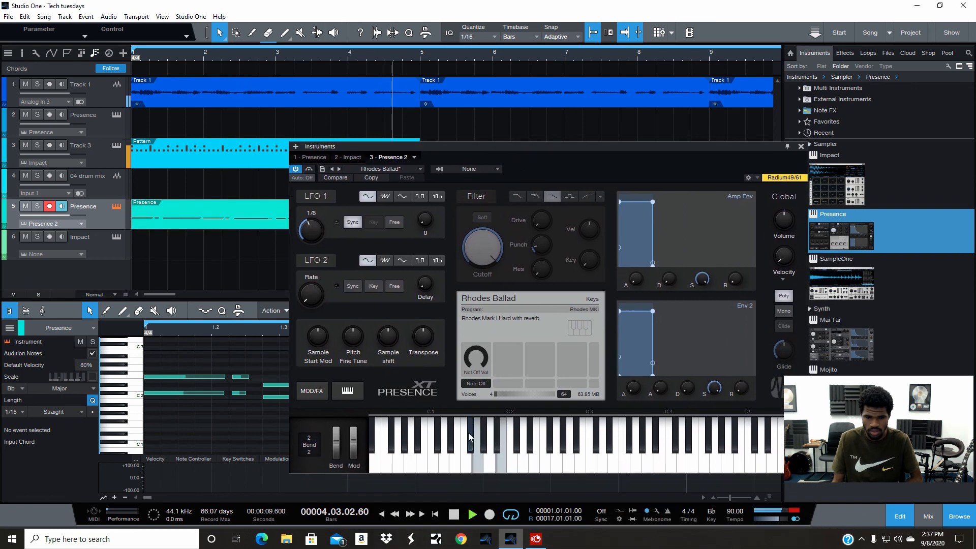
pyautogui.click(489, 515)
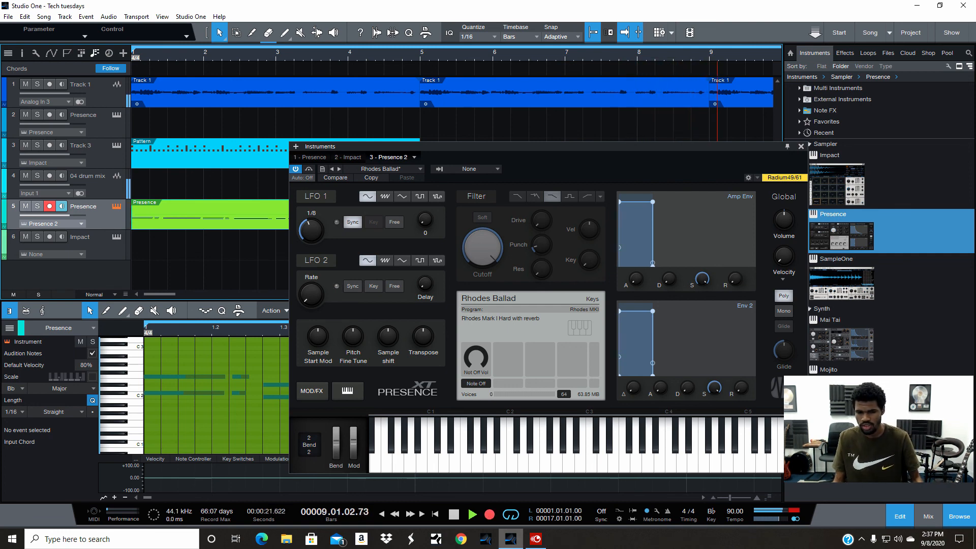
pyautogui.click(454, 514)
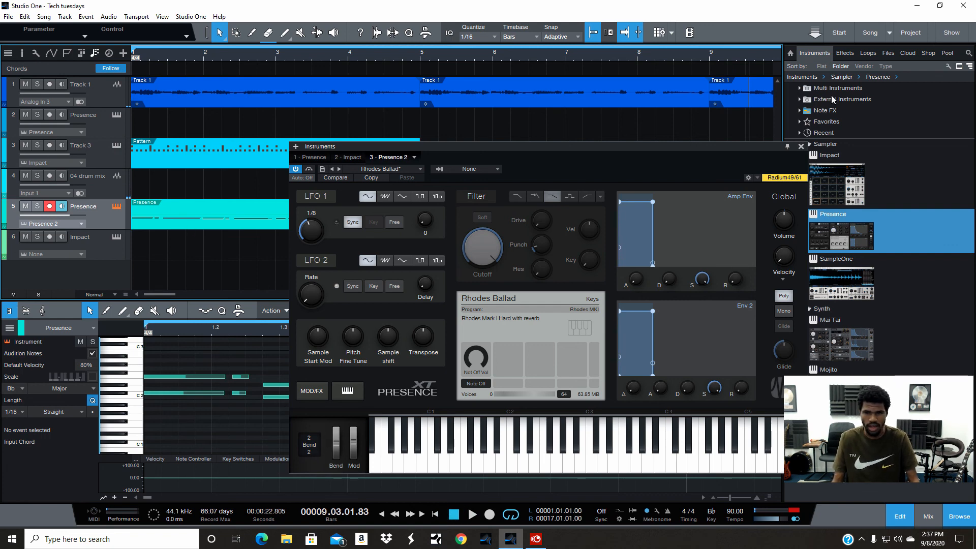
pyautogui.click(801, 146)
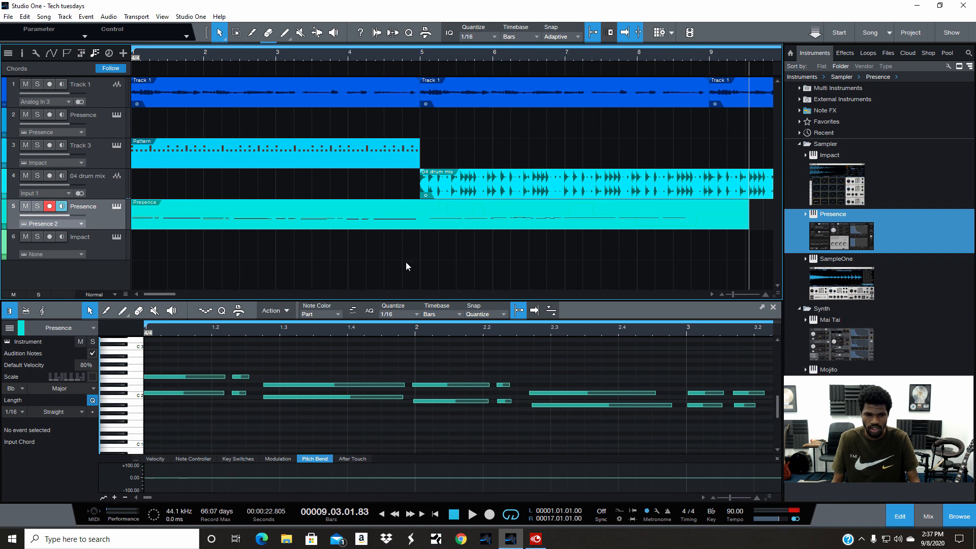
# Move an upper point of the first recorded pitch bend in bar 5 slightly earlier, to about 5.2.
pyautogui.click(145, 497)
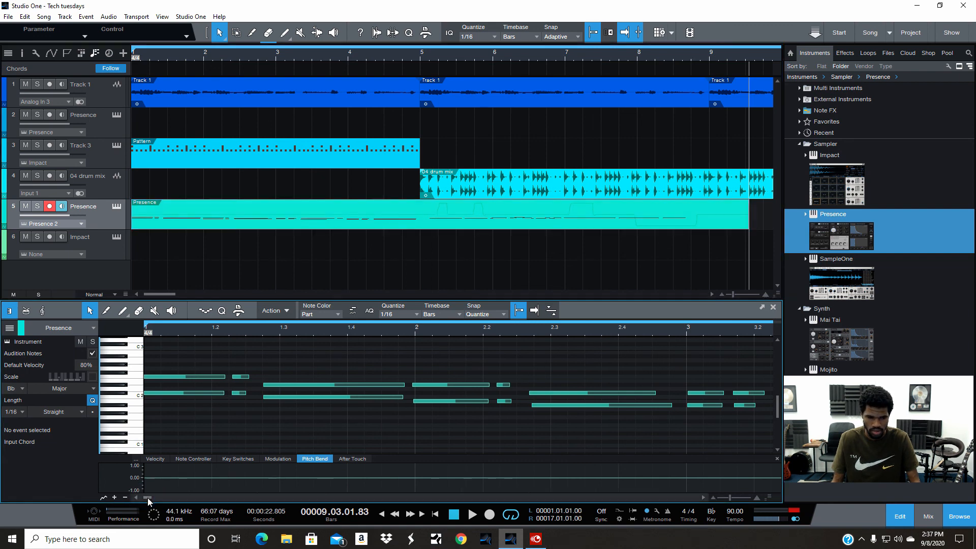
pyautogui.moveTo(148, 498); pyautogui.dragTo(165, 497)
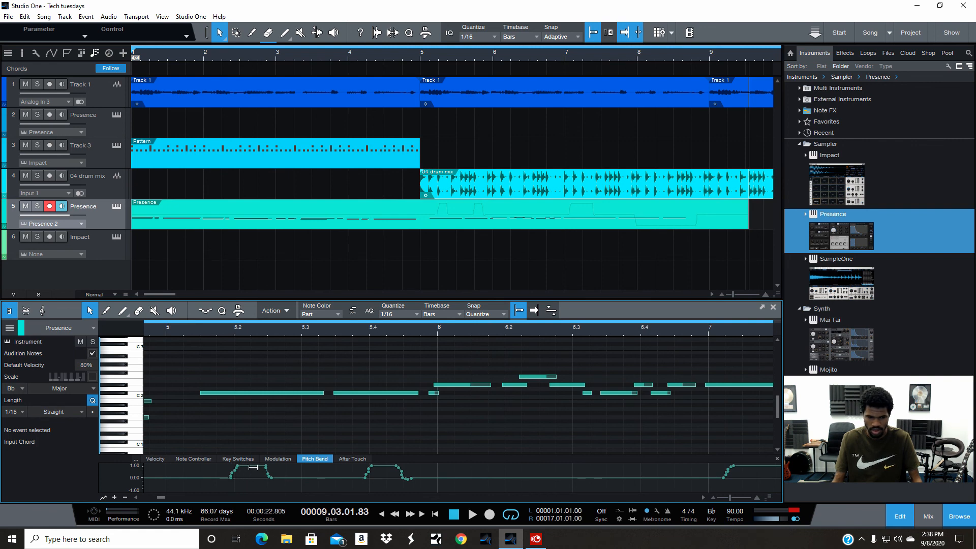
pyautogui.moveTo(239, 467); pyautogui.dragTo(235, 468)
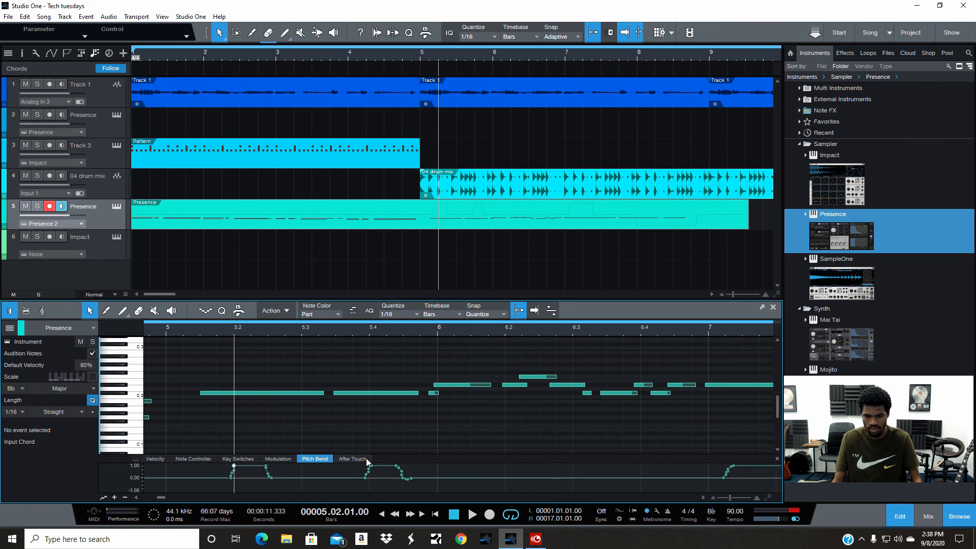
# Show the after touch lane and audition the two long notes starting just after 1.2, leaving no note selected.
pyautogui.click(367, 457)
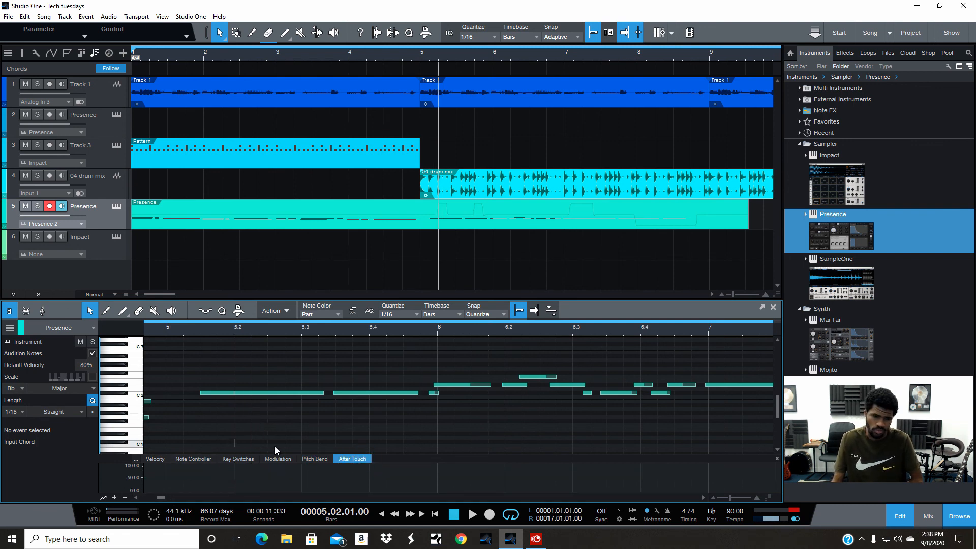
pyautogui.moveTo(158, 495); pyautogui.dragTo(144, 496)
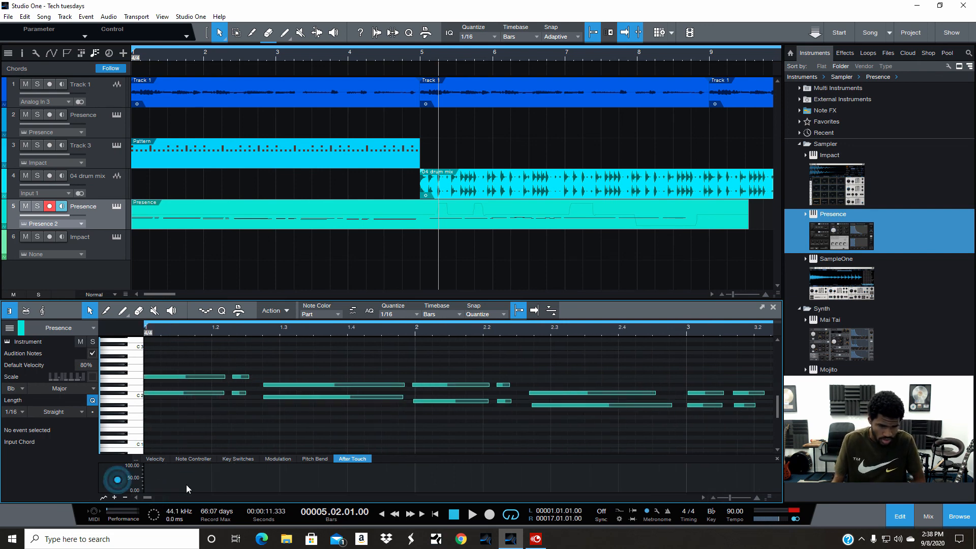
pyautogui.click(308, 384)
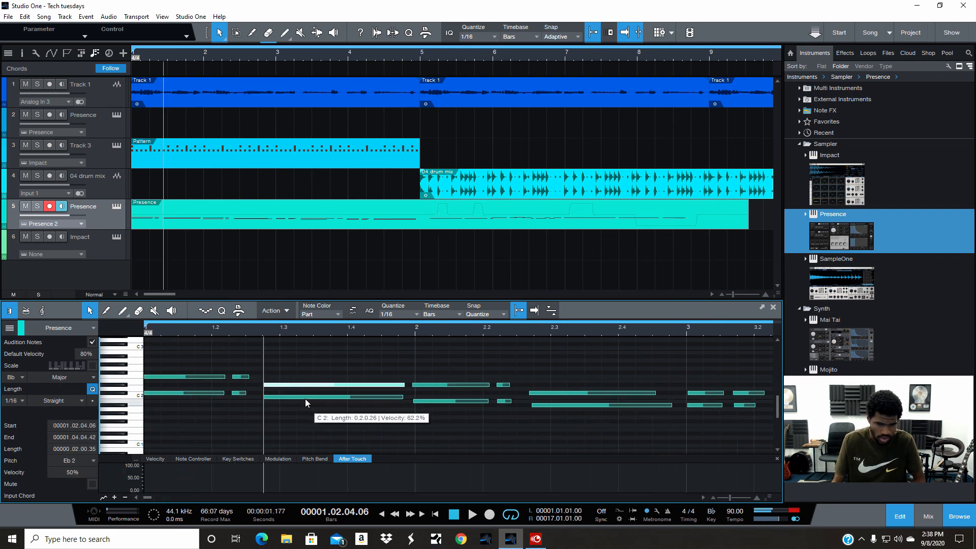
pyautogui.click(305, 398)
pyautogui.click(294, 426)
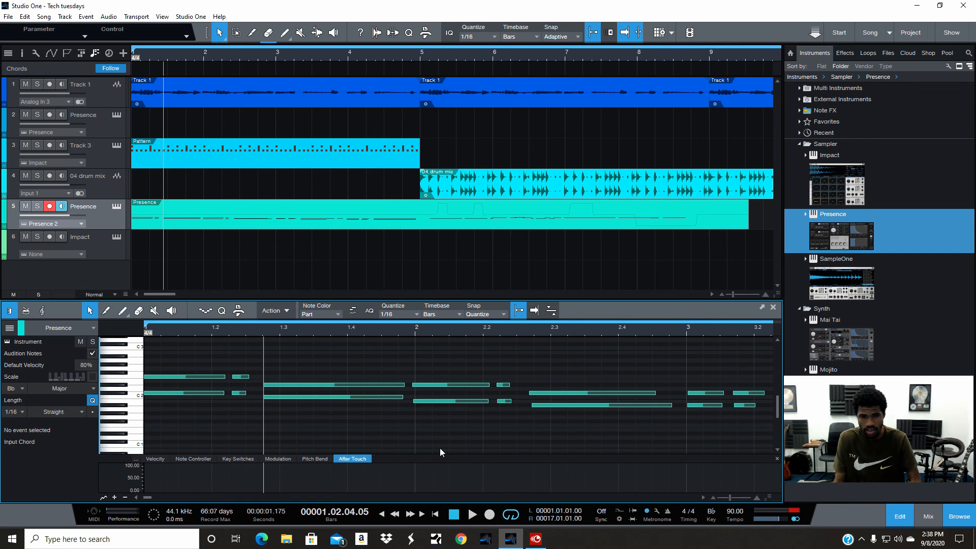
# Return to the song start, play the looped song past its end, and stop playback.
pyautogui.click(474, 517)
pyautogui.click(435, 514)
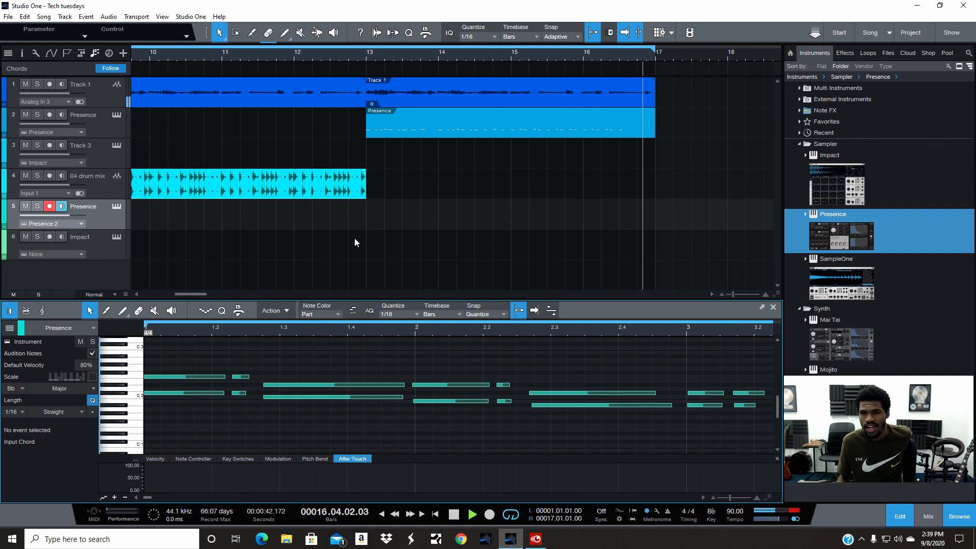
pyautogui.press('space')
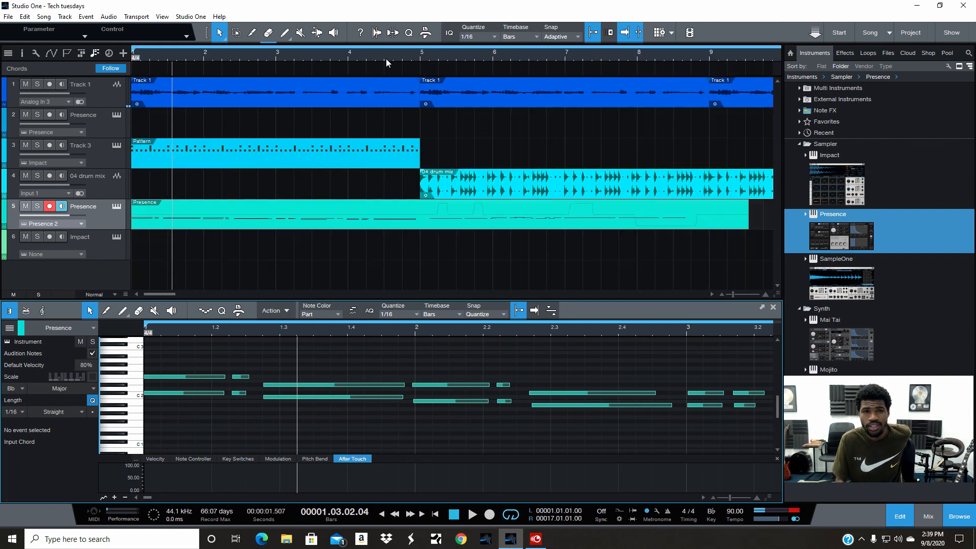
pyautogui.click(162, 294)
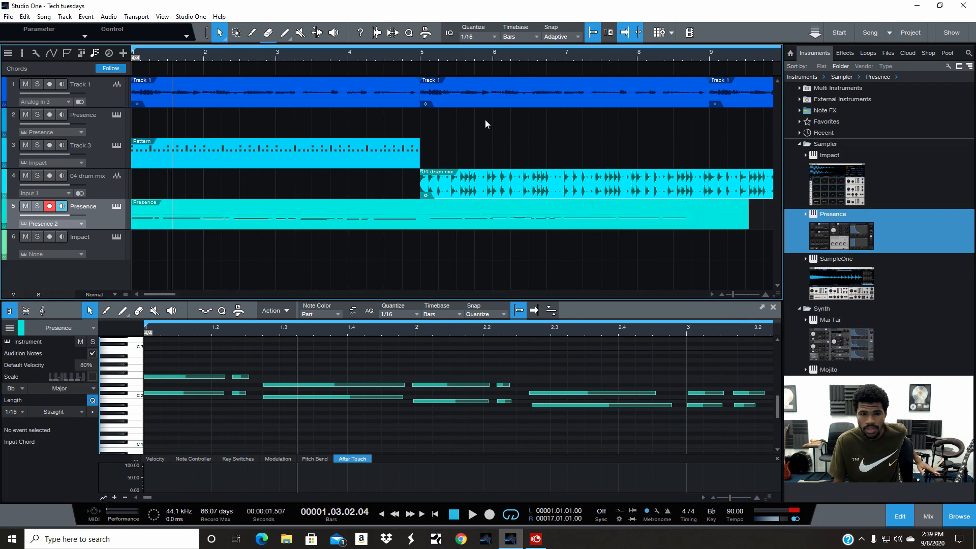
# Turn looping off, and fit the loop range to the selected track 3 pattern using Loop Follows Selection.
pyautogui.click(511, 516)
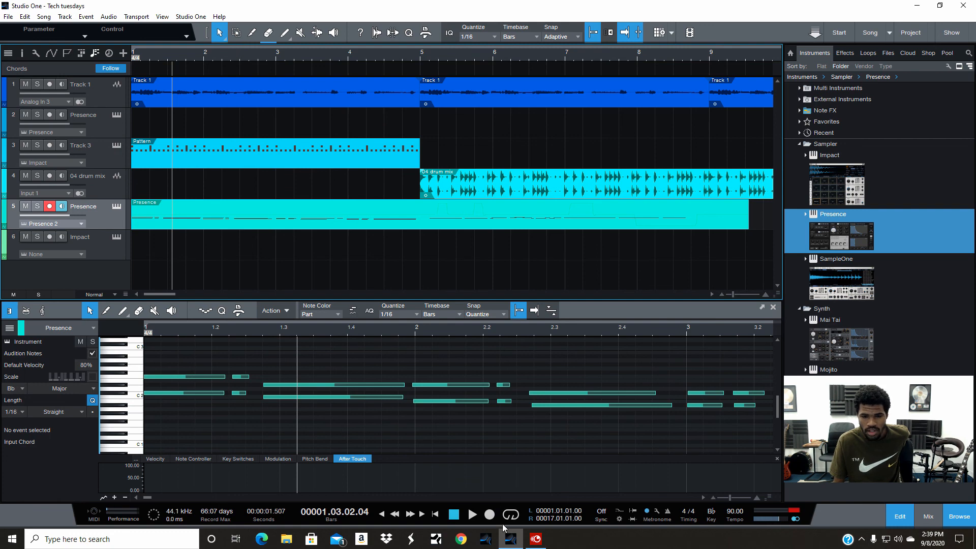
pyautogui.click(209, 149)
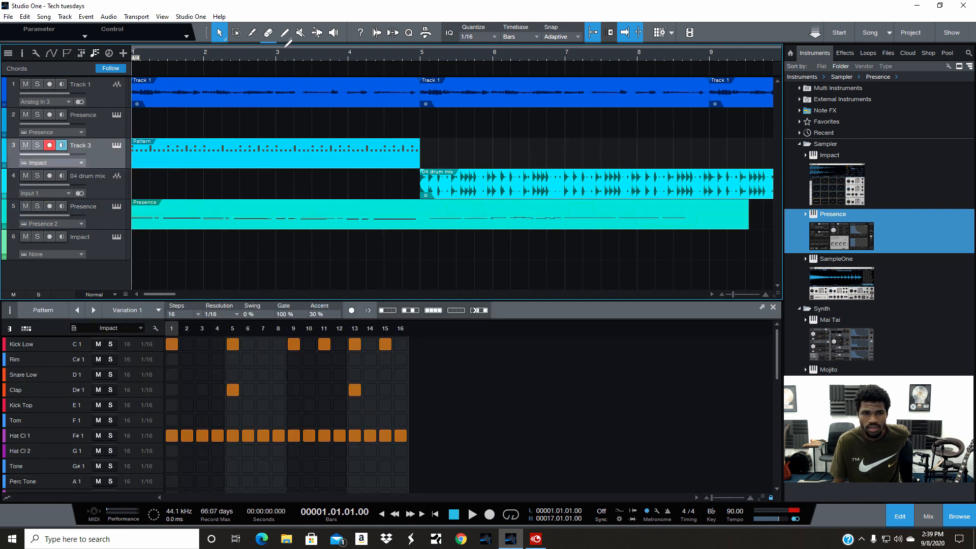
pyautogui.rightClick(509, 517)
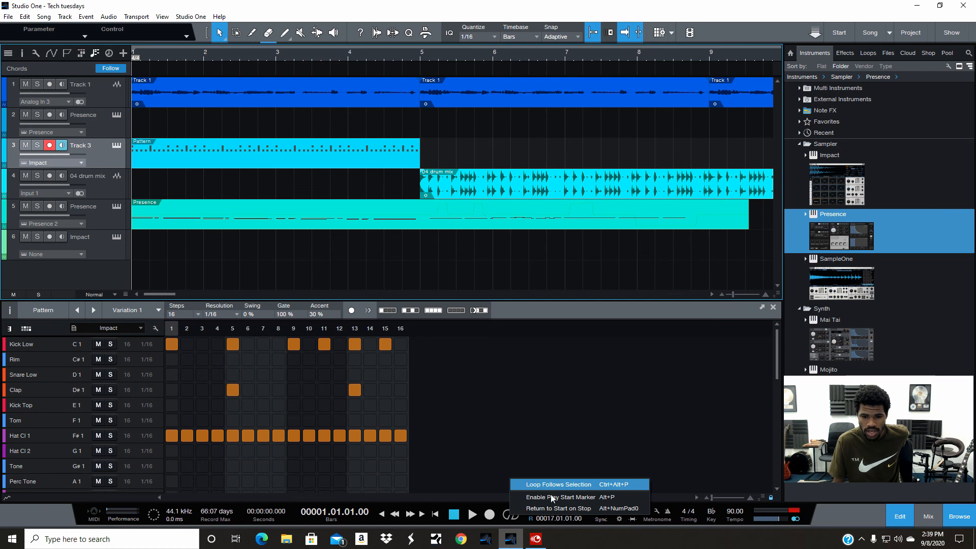
pyautogui.click(263, 190)
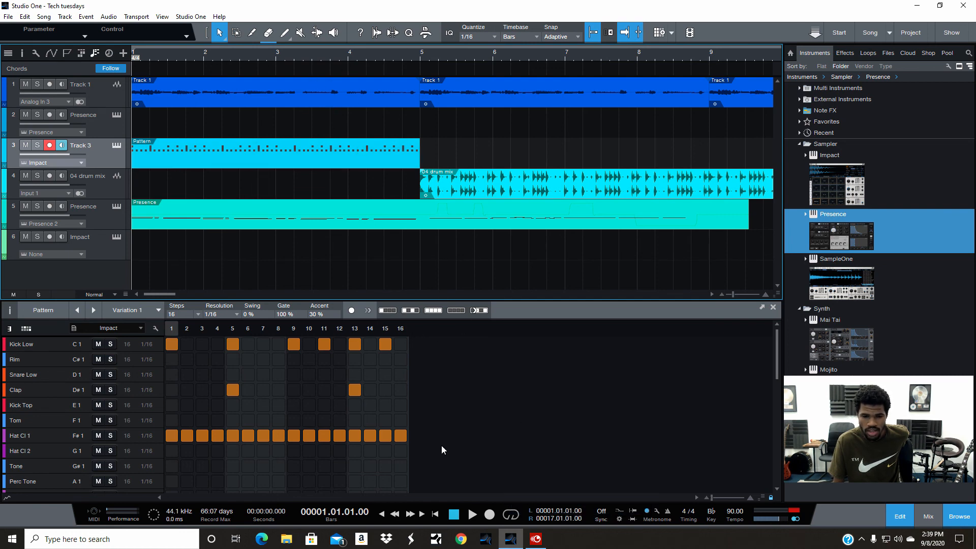
pyautogui.rightClick(520, 517)
pyautogui.click(564, 485)
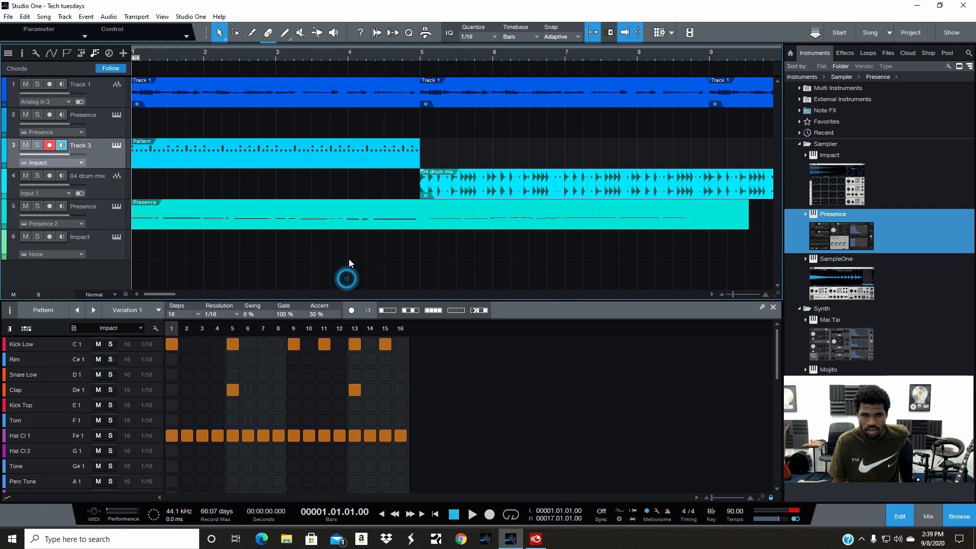
pyautogui.click(354, 145)
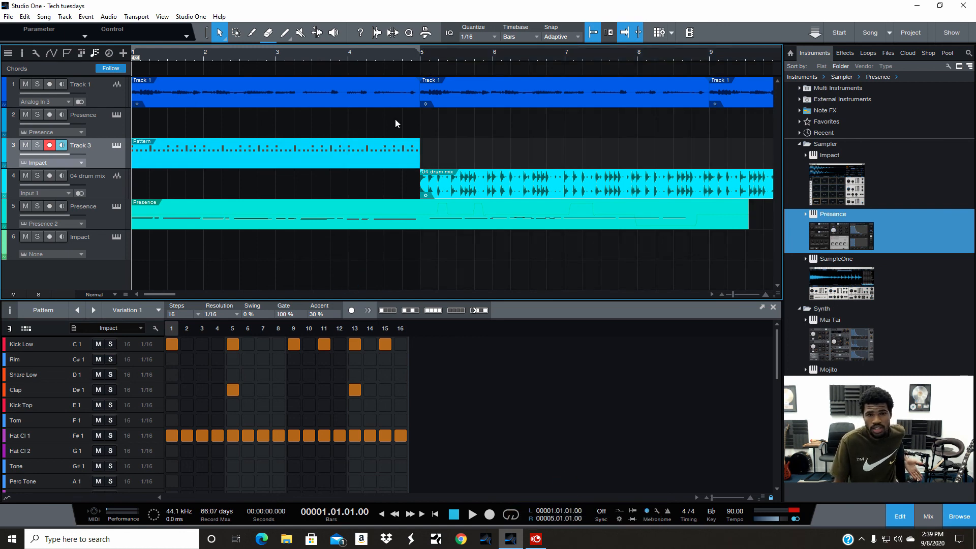
# Disable Loop Follows Selection and extend the end of the loop range to bar 17.
pyautogui.rightClick(508, 518)
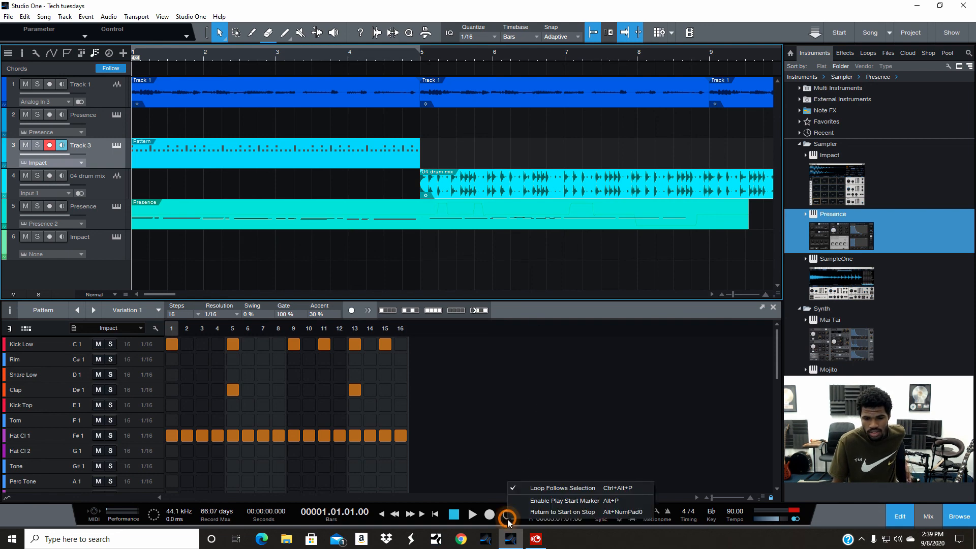
pyautogui.click(567, 488)
pyautogui.moveTo(420, 48); pyautogui.dragTo(657, 84)
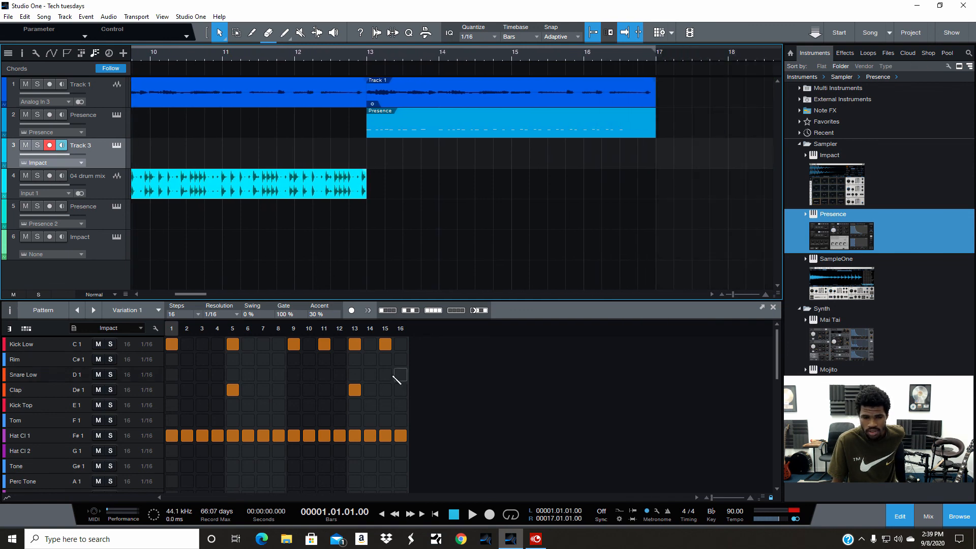
# Return to the song start, turn looping on, and play the song.
pyautogui.click(436, 515)
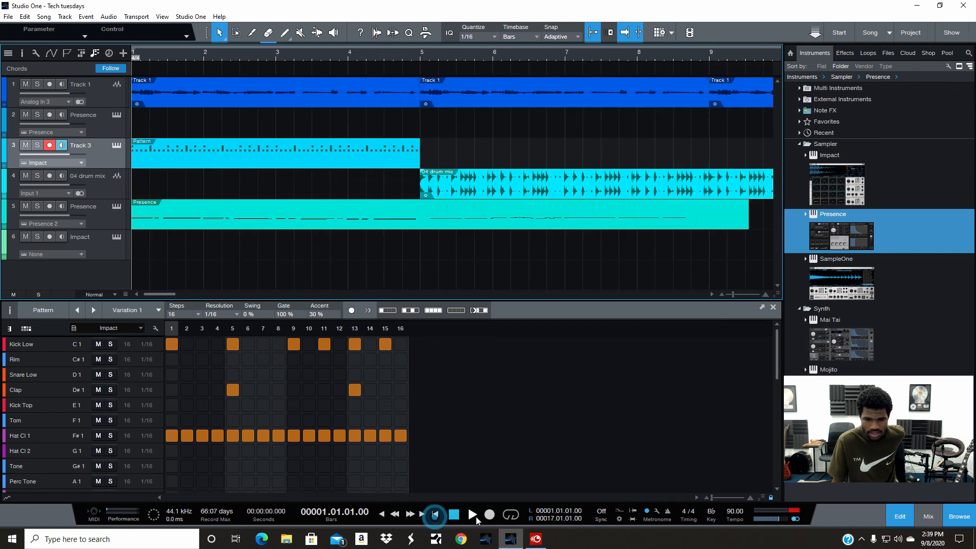
pyautogui.click(509, 516)
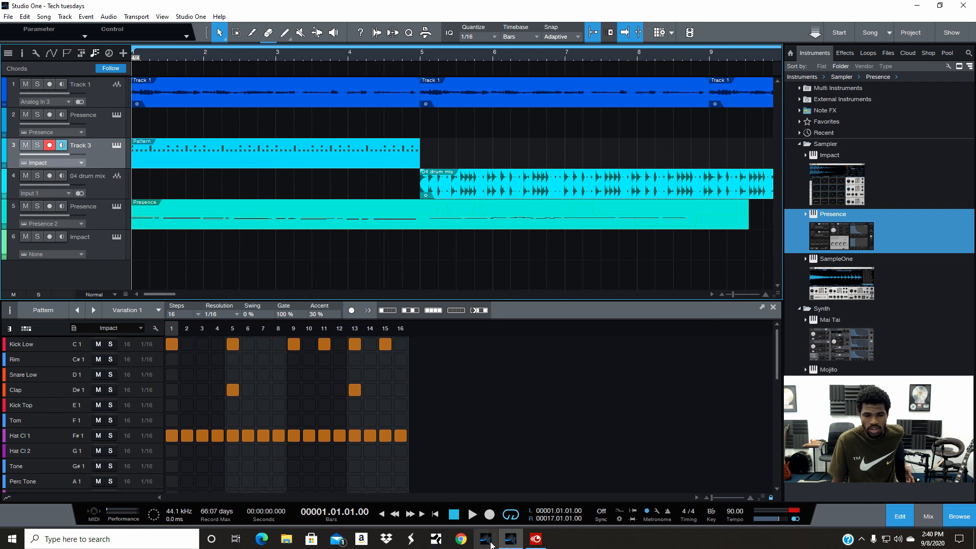
pyautogui.click(472, 515)
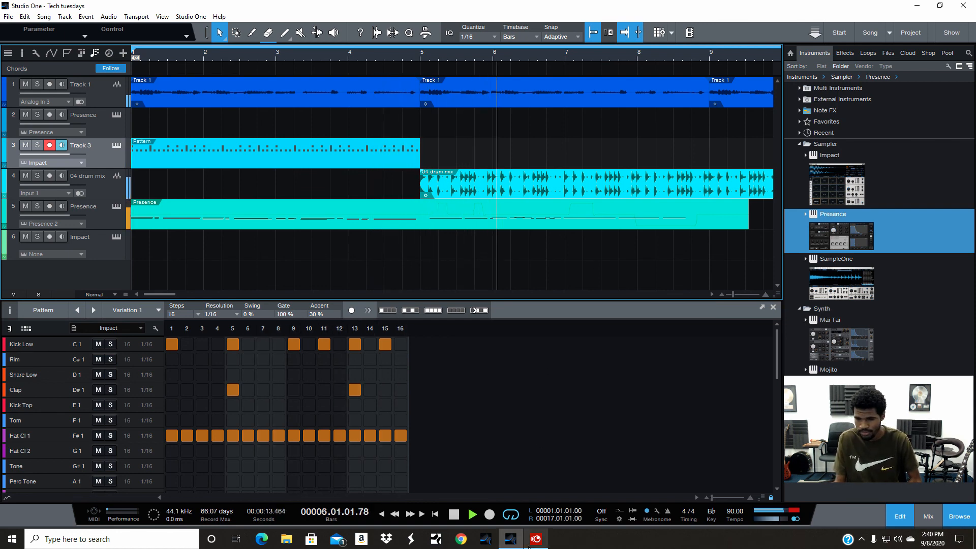
pyautogui.moveTo(534, 540)
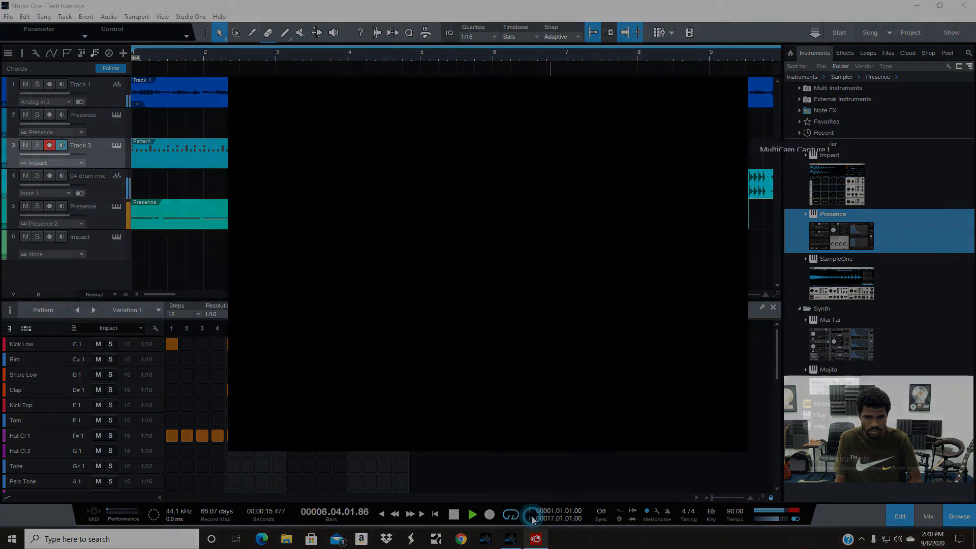